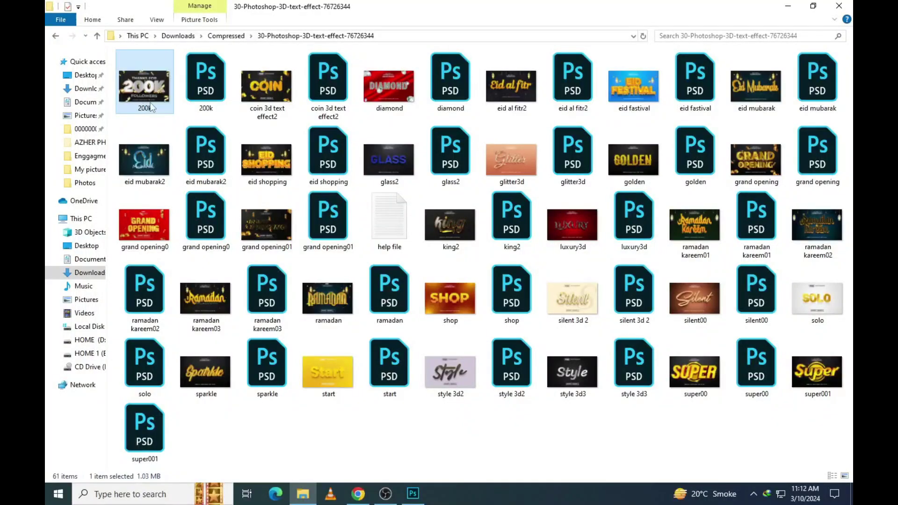
Browse the template previews in Photos from coin to super001, then close Photos and open 200k.psd
{"action": "double_click", "coordinate": [150, 100]}
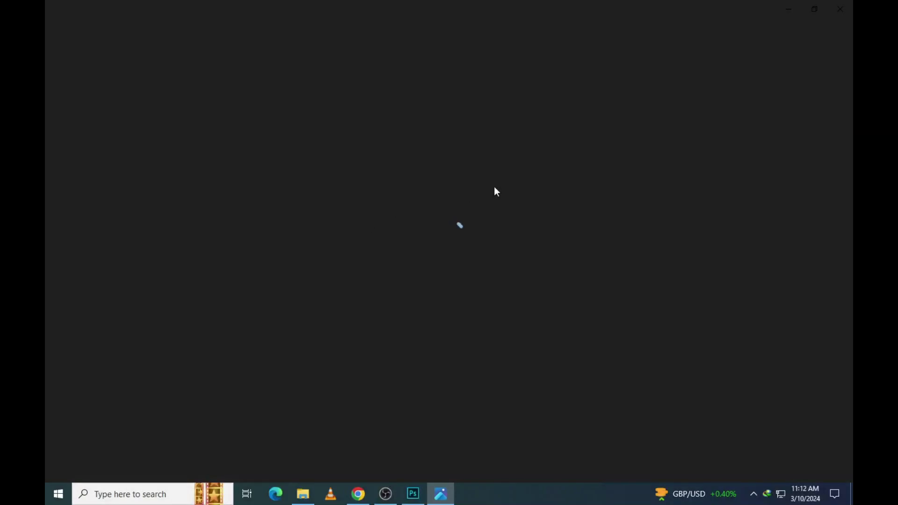
{"action": "key", "text": "Right"}
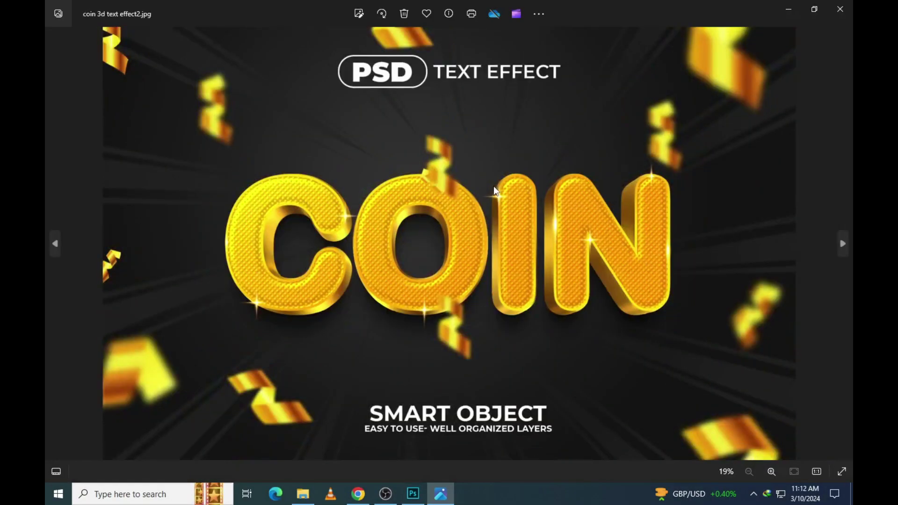
{"action": "key", "text": "Right"}
{"action": "key", "text": "Right"}
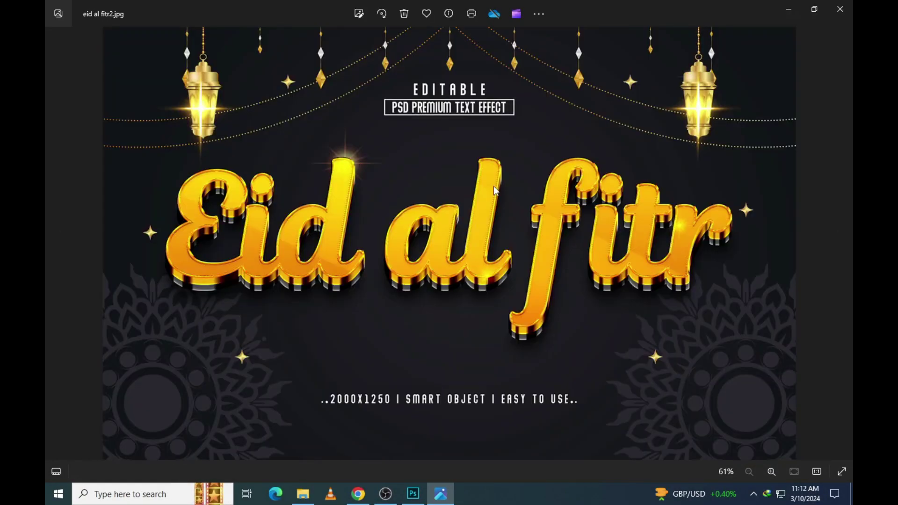
{"action": "key", "text": "Right"}
{"action": "key", "text": "Right"}
{"action": "key", "text": "Right"}
{"action": "key", "text": "Right"}
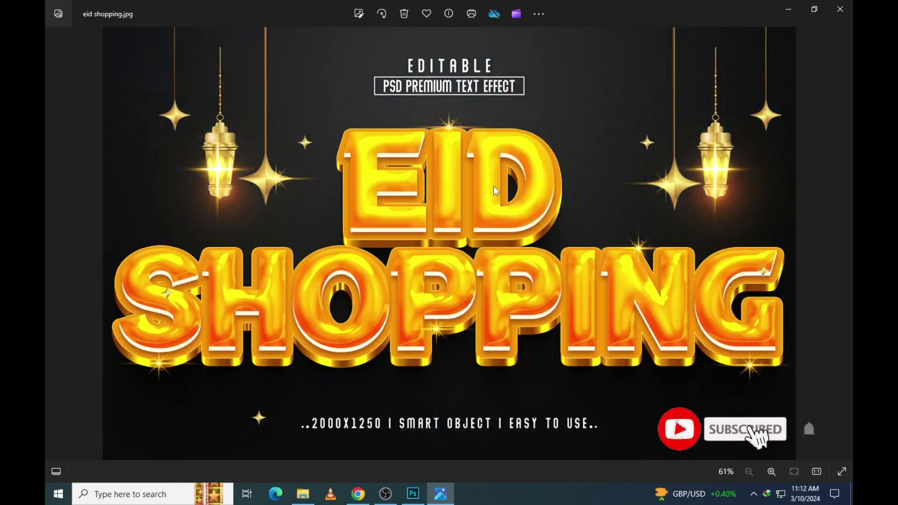
{"action": "key", "text": "Right"}
{"action": "key", "text": "Right"}
{"action": "key", "text": "Right"}
{"action": "key", "text": "Right"}
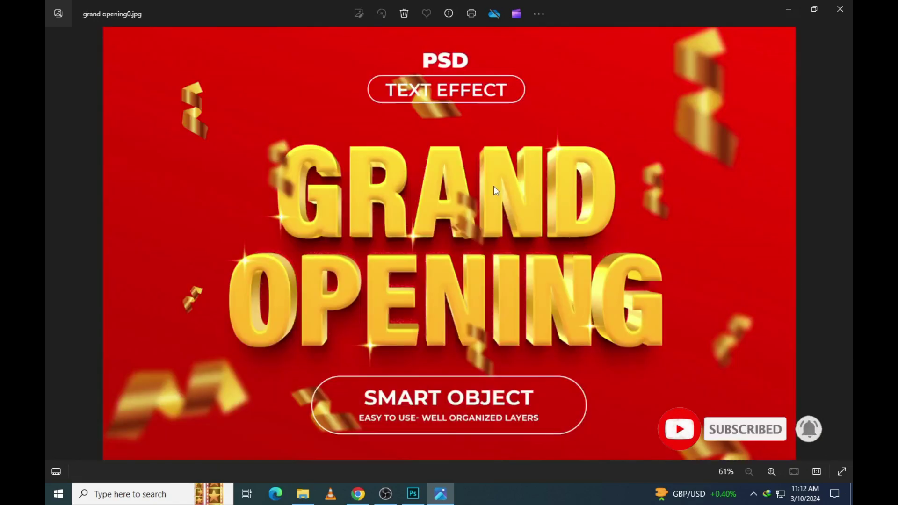
{"action": "key", "text": "Right"}
{"action": "key", "text": "Right"}
{"action": "key", "text": "Right"}
{"action": "key", "text": "Right"}
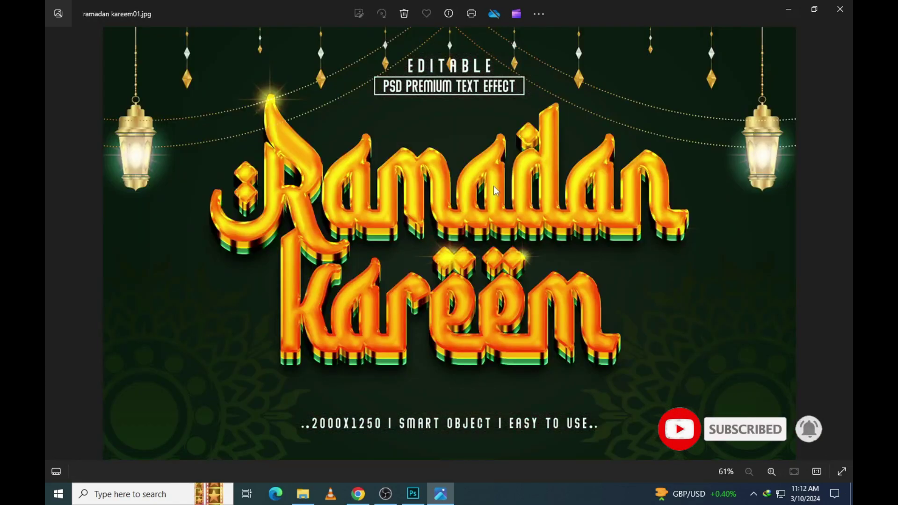
{"action": "key", "text": "Right"}
{"action": "key", "text": "Right"}
{"action": "key", "text": "Right"}
{"action": "key", "text": "Right"}
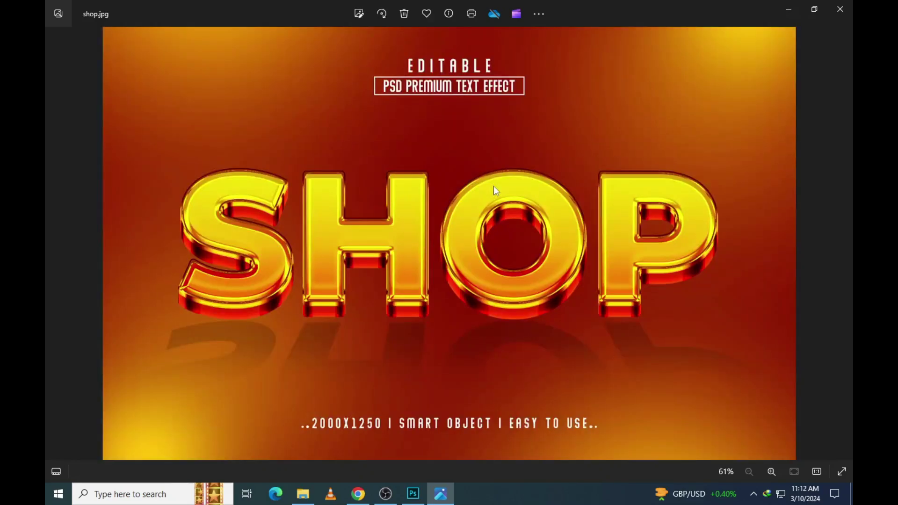
{"action": "key", "text": "Right"}
{"action": "key", "text": "Right"}
{"action": "key", "text": "Right"}
{"action": "key", "text": "Right"}
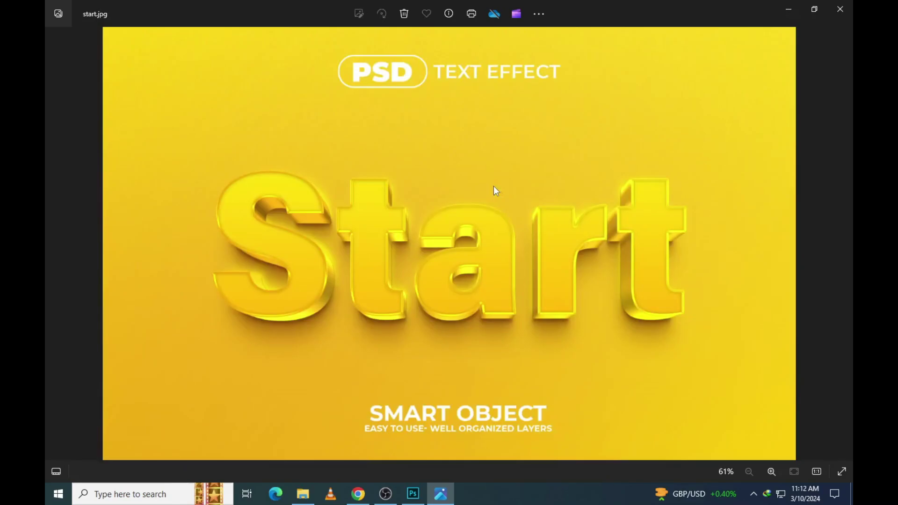
{"action": "key", "text": "Right"}
{"action": "key", "text": "Right"}
{"action": "key", "text": "Right"}
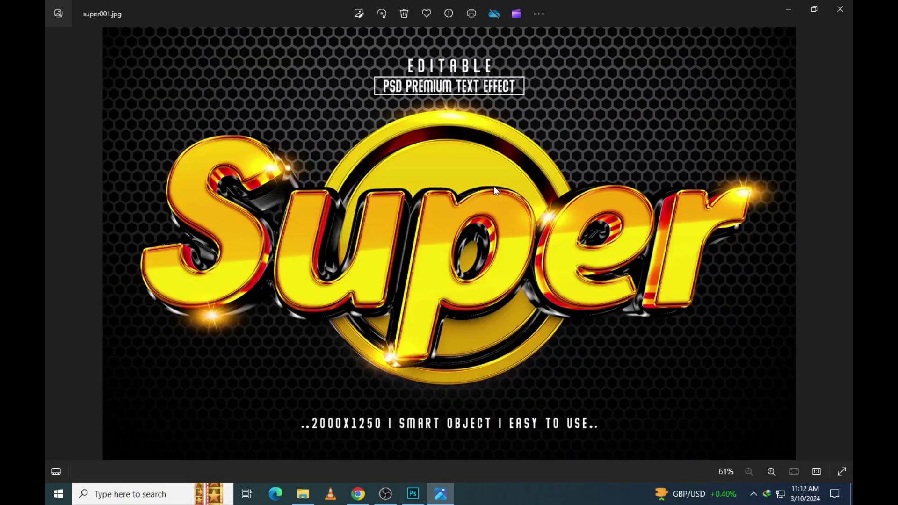
{"action": "left_click", "coordinate": [840, 9]}
{"action": "double_click", "coordinate": [229, 98]}
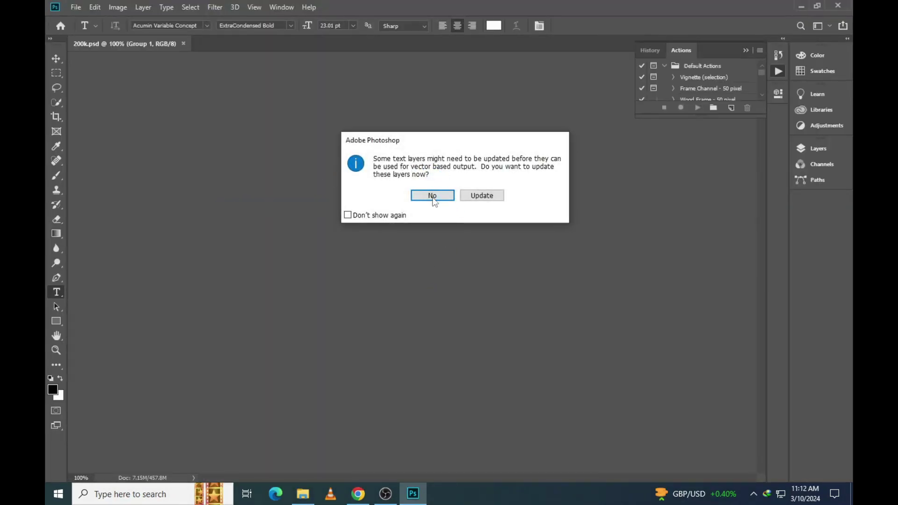
Decline the text-layer update and open the 'text here' smart object's contents
{"action": "left_click", "coordinate": [432, 195]}
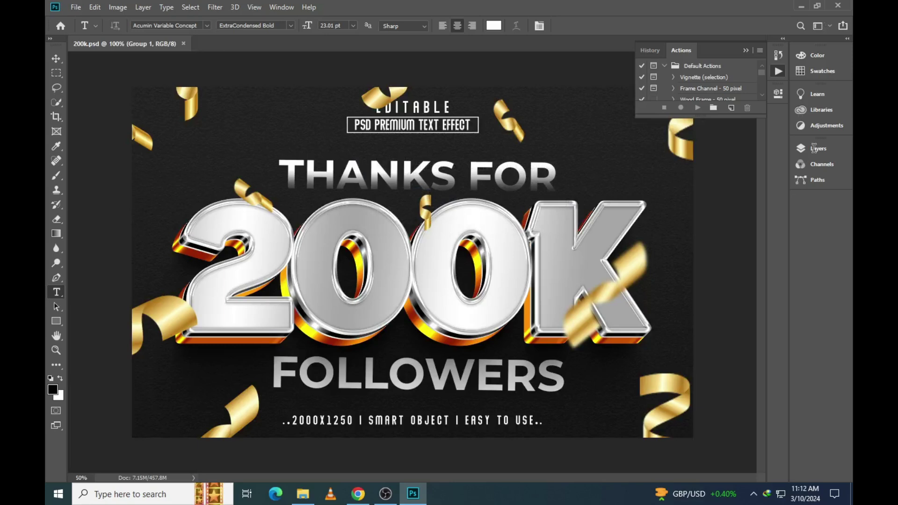
{"action": "left_click", "coordinate": [491, 205]}
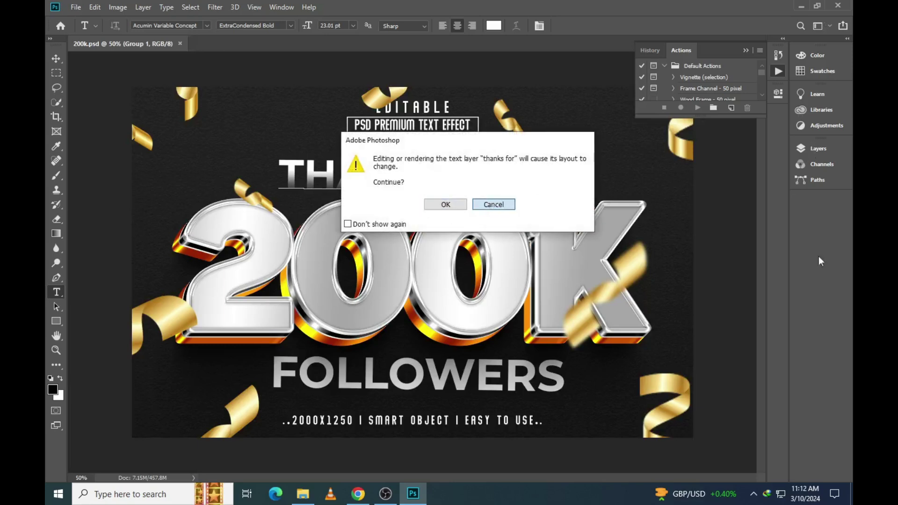
{"action": "left_click", "coordinate": [810, 146]}
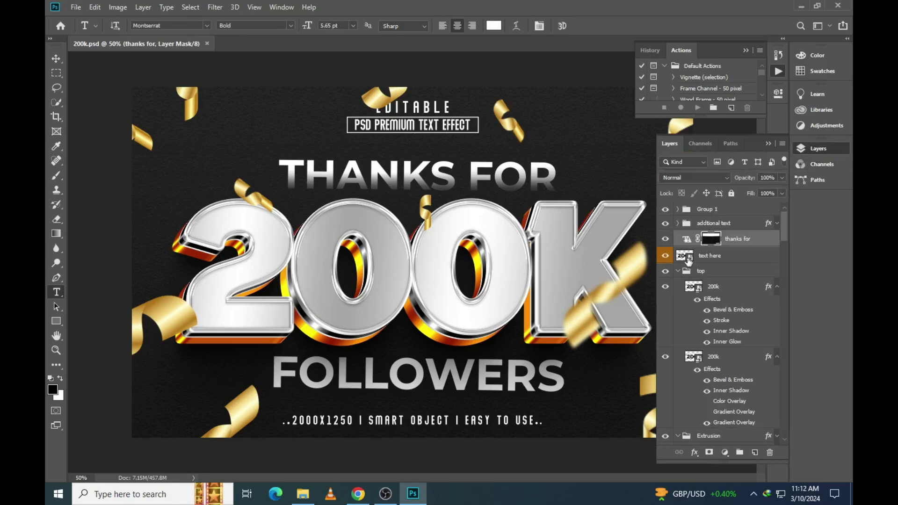
{"action": "left_click", "coordinate": [689, 260]}
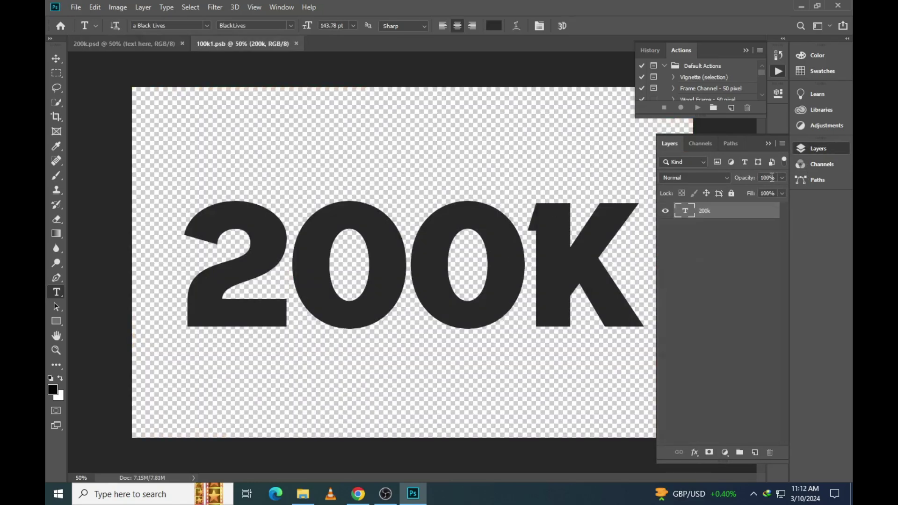
{"action": "left_click", "coordinate": [814, 150]}
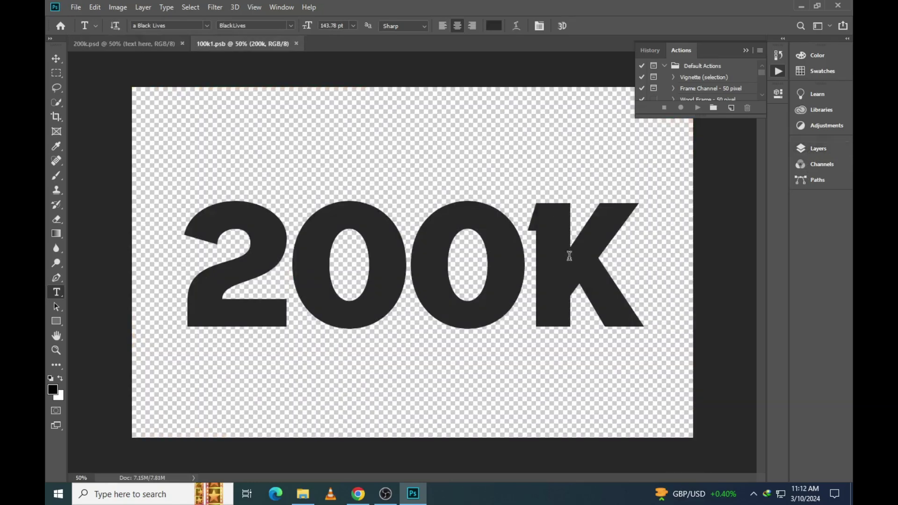
Replace the 200K text with 365K, save the smart object, and return to 200k.psd
{"action": "left_click", "coordinate": [360, 268]}
{"action": "key", "text": "ctrl+a"}
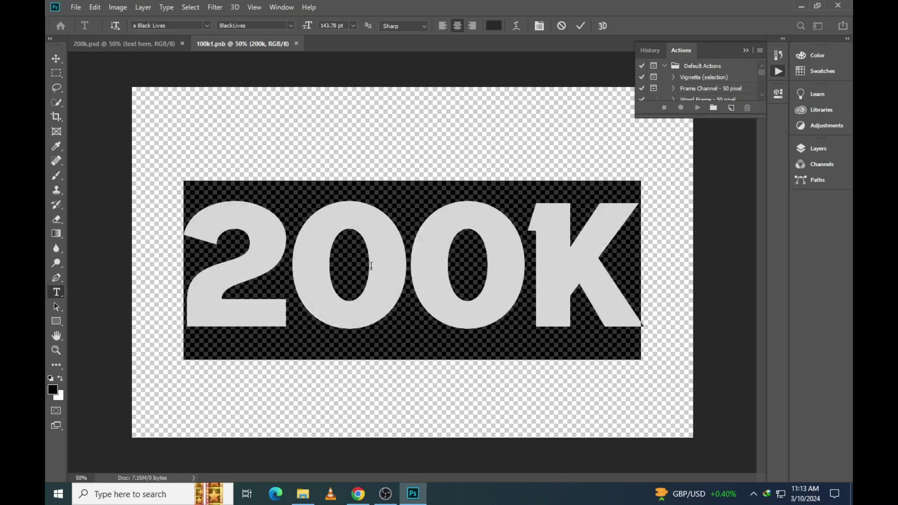
{"action": "type", "text": "365"}
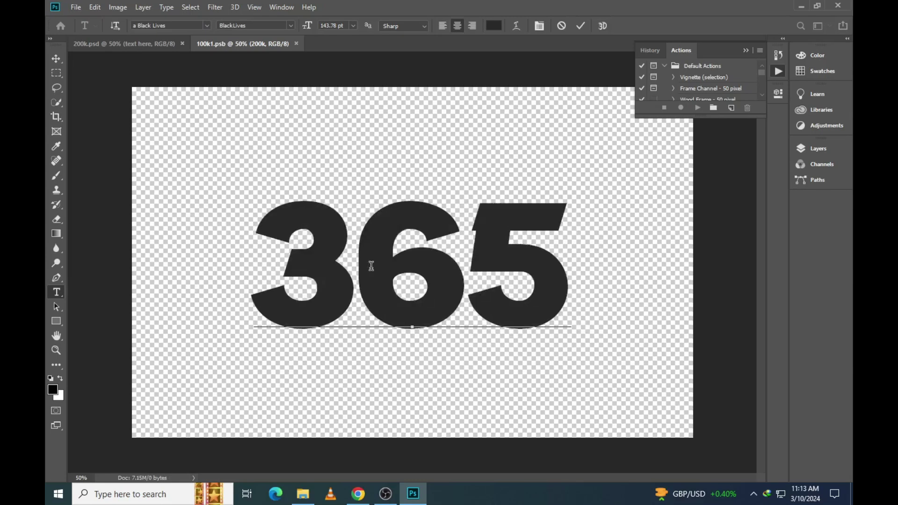
{"action": "type", "text": "K"}
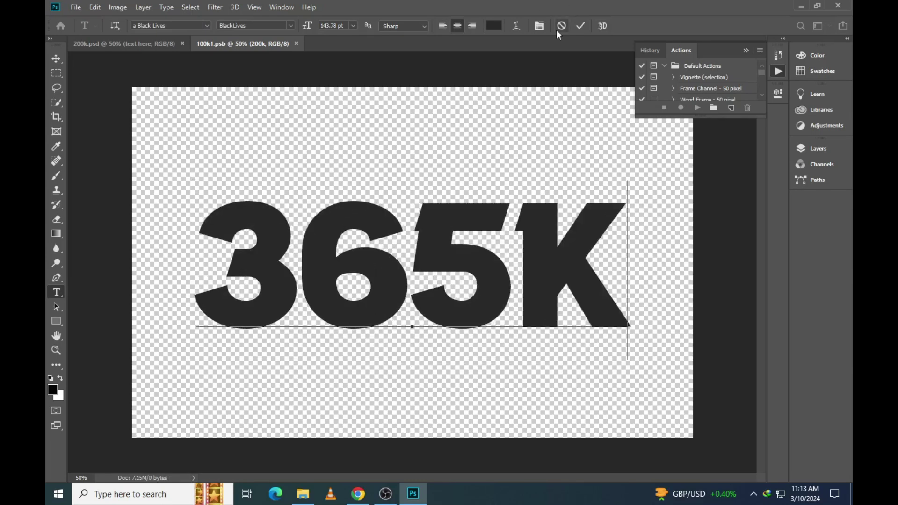
{"action": "left_click", "coordinate": [581, 26]}
{"action": "left_click", "coordinate": [76, 7]}
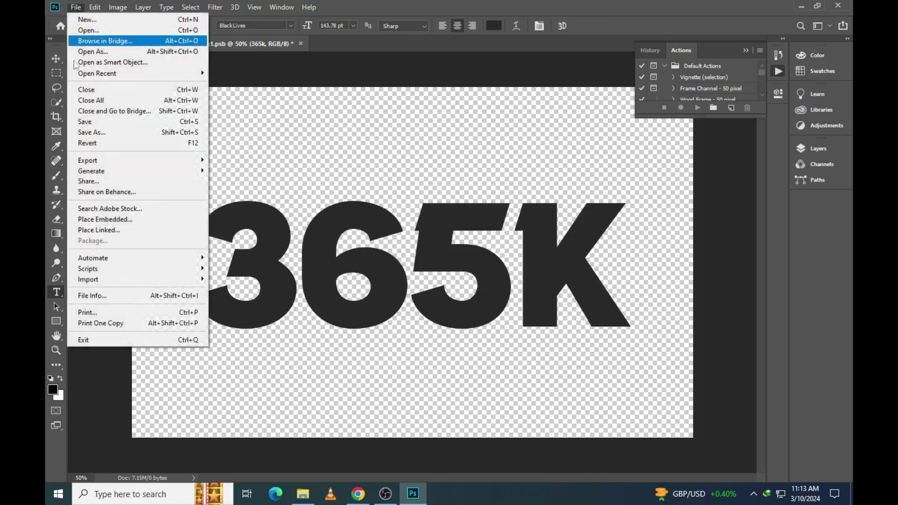
{"action": "left_click", "coordinate": [92, 122]}
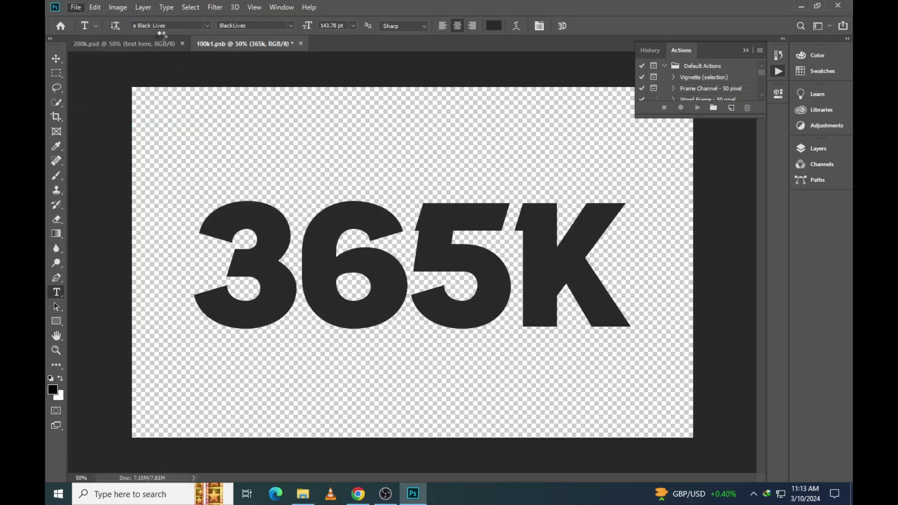
{"action": "left_click", "coordinate": [152, 44]}
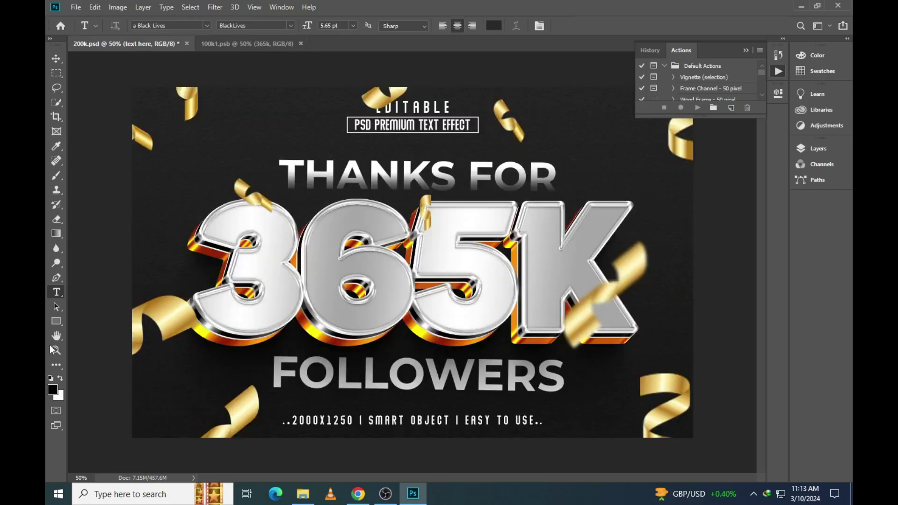
Fit the 365K template on screen and make the addtional text group visible again
{"action": "key", "text": "z"}
{"action": "left_click", "coordinate": [477, 323]}
{"action": "right_click", "coordinate": [377, 239]}
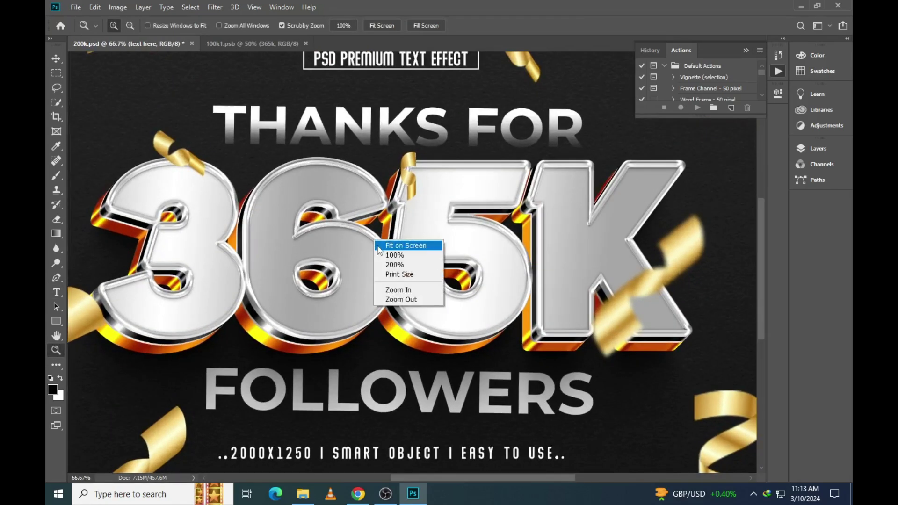
{"action": "left_click", "coordinate": [412, 244]}
{"action": "left_click", "coordinate": [814, 149]}
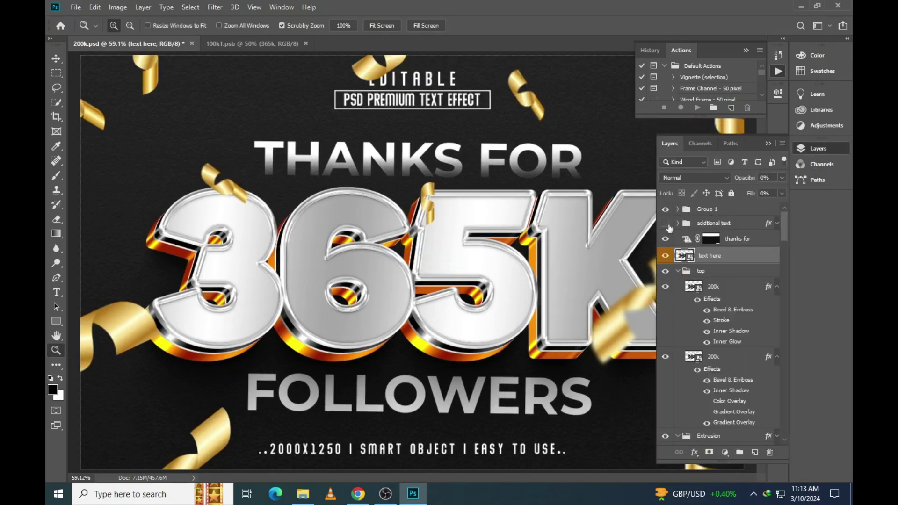
{"action": "left_click", "coordinate": [668, 227]}
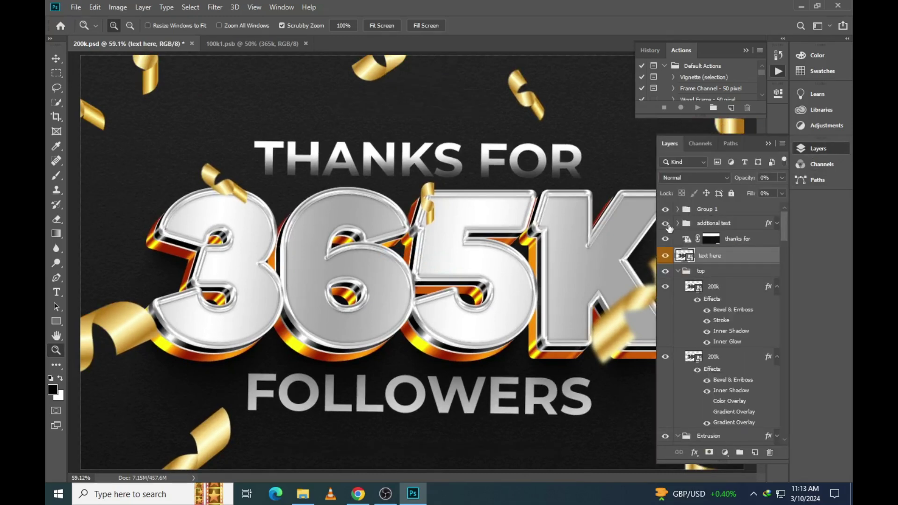
{"action": "left_click", "coordinate": [804, 145]}
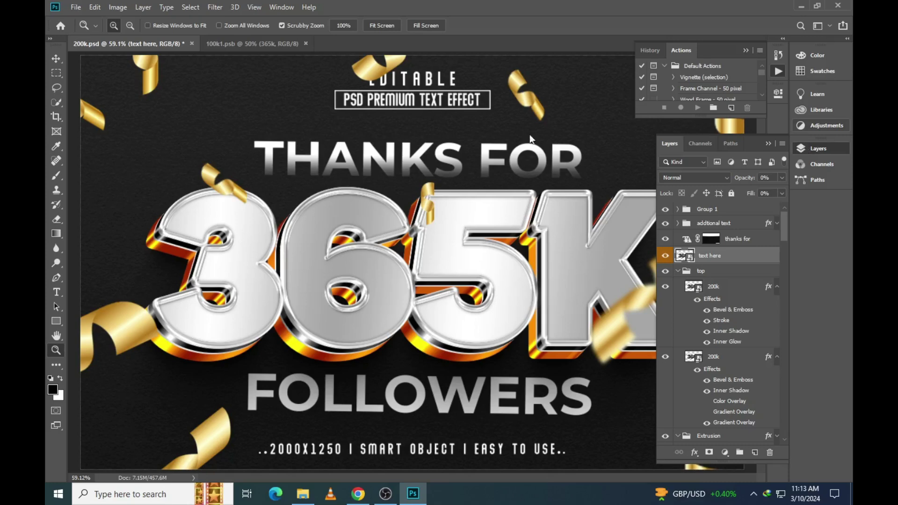
Close 200k.psd and open diamond.psd from the template folder
{"action": "left_click", "coordinate": [193, 43]}
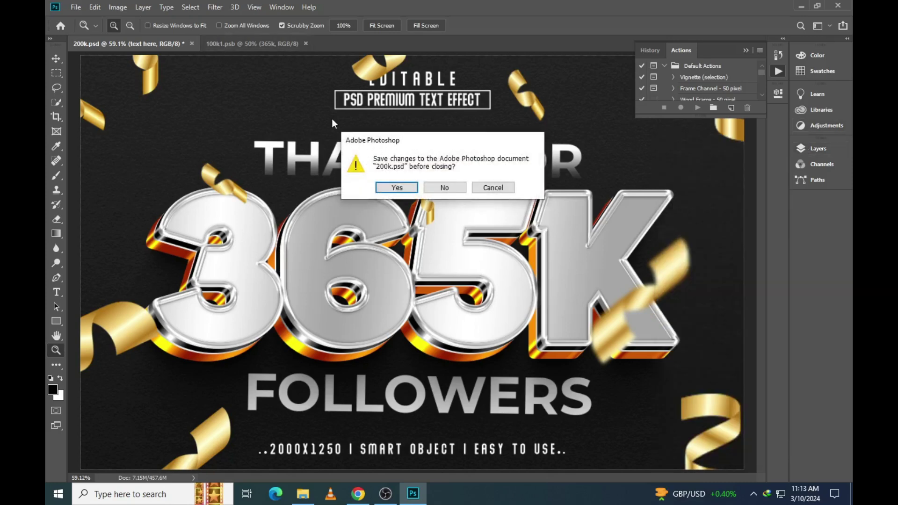
{"action": "left_click", "coordinate": [437, 190]}
{"action": "left_click", "coordinate": [302, 493]}
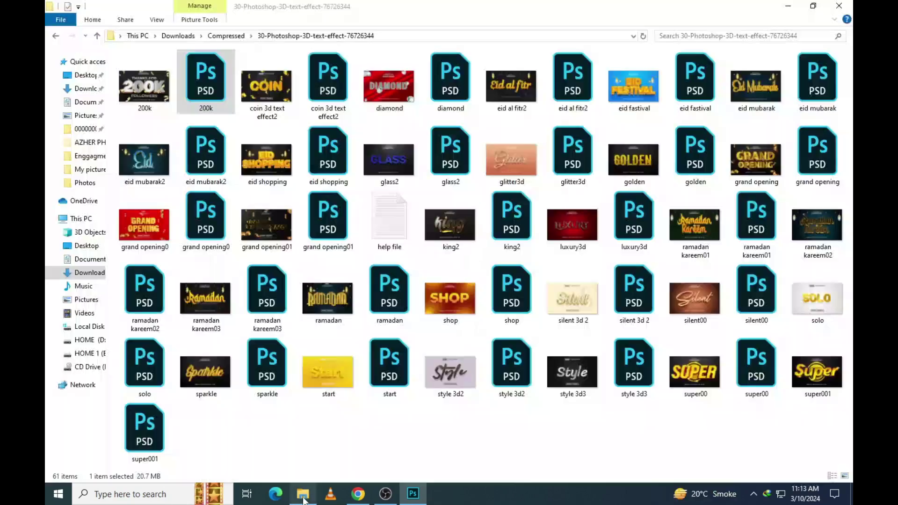
{"action": "left_click", "coordinate": [395, 91]}
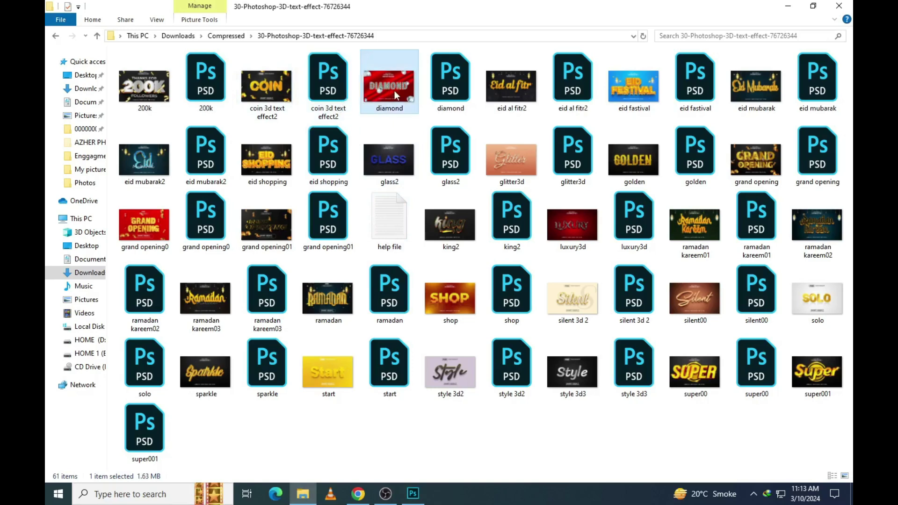
{"action": "left_click", "coordinate": [449, 91]}
{"action": "double_click", "coordinate": [448, 92]}
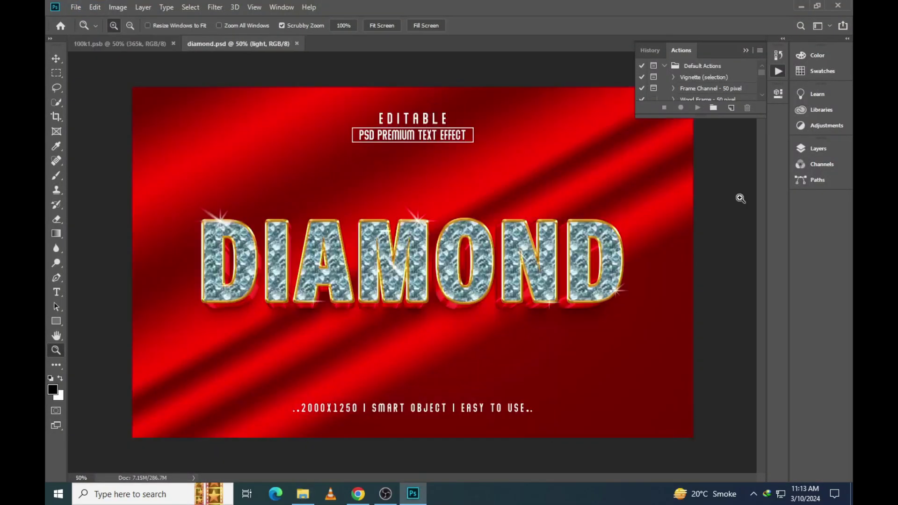
Replace the DIAMOND text with AZHAR inside the 'place your text here' smart object
{"action": "left_click", "coordinate": [818, 150]}
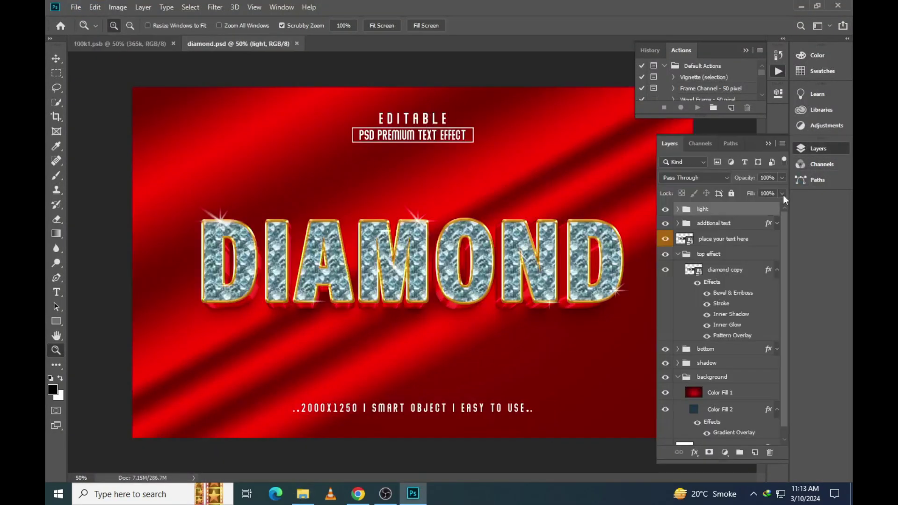
{"action": "double_click", "coordinate": [686, 239]}
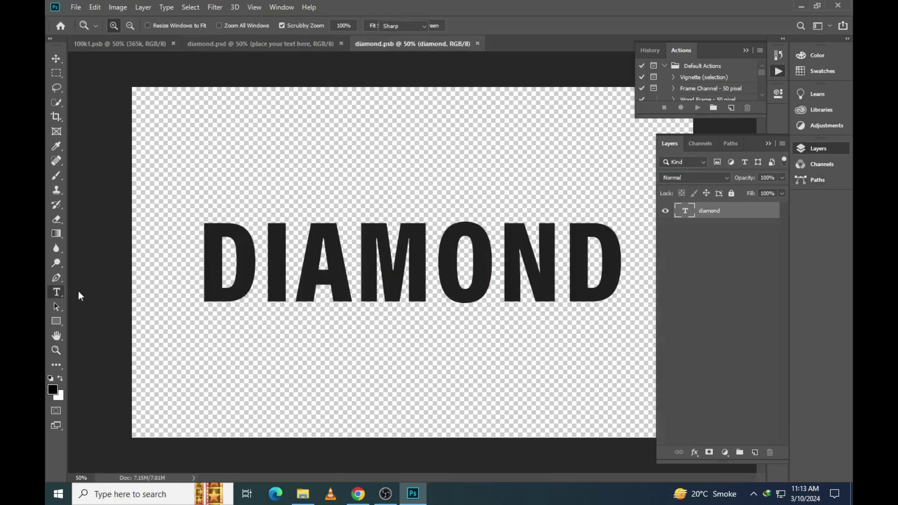
{"action": "left_click", "coordinate": [262, 262]}
{"action": "key", "text": "ctrl+a"}
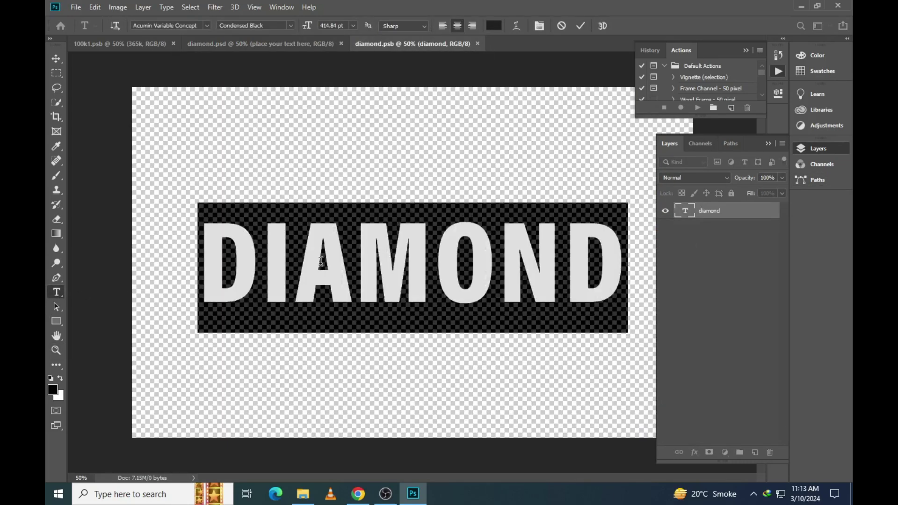
{"action": "type", "text": "AZHAR"}
{"action": "key", "text": "ctrl+Return"}
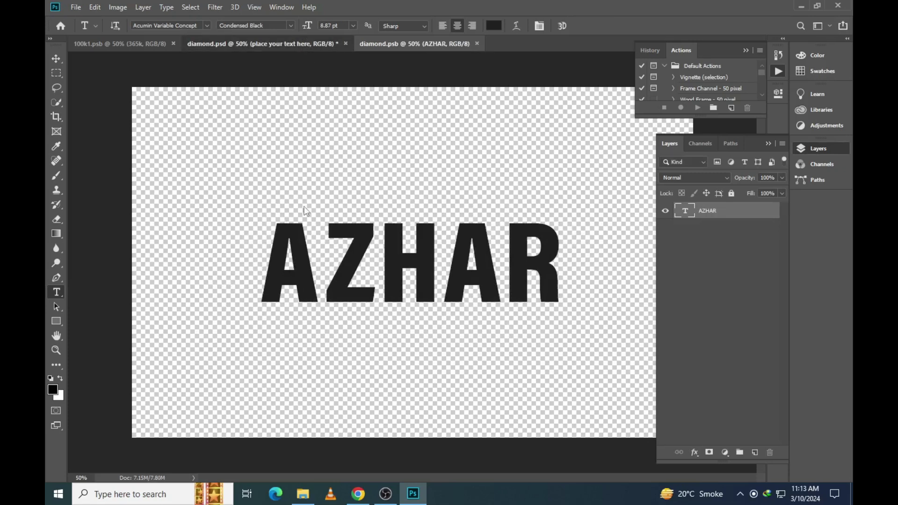
Return to diamond.psd and fit the AZHAR result on screen
{"action": "key", "text": "ctrl+shift+Tab"}
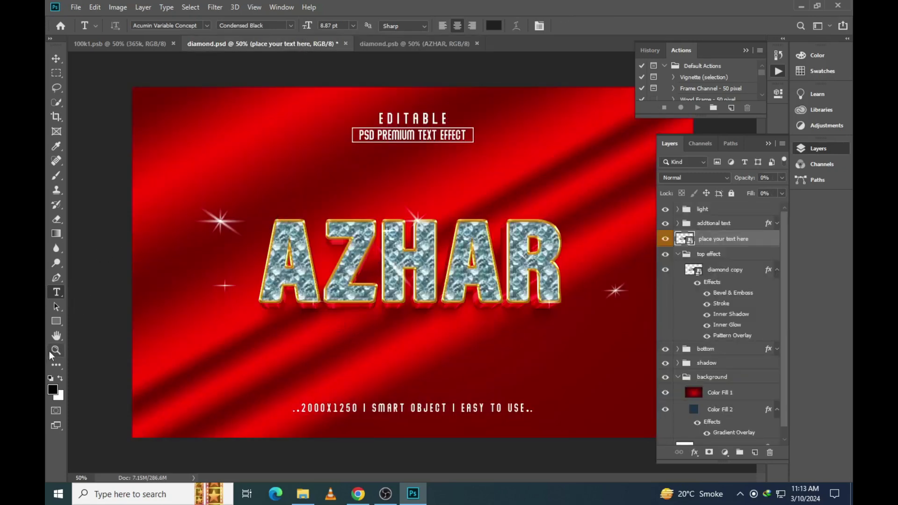
{"action": "left_click", "coordinate": [56, 351]}
{"action": "left_click_drag", "start_coordinate": [311, 315], "coordinate": [362, 250]}
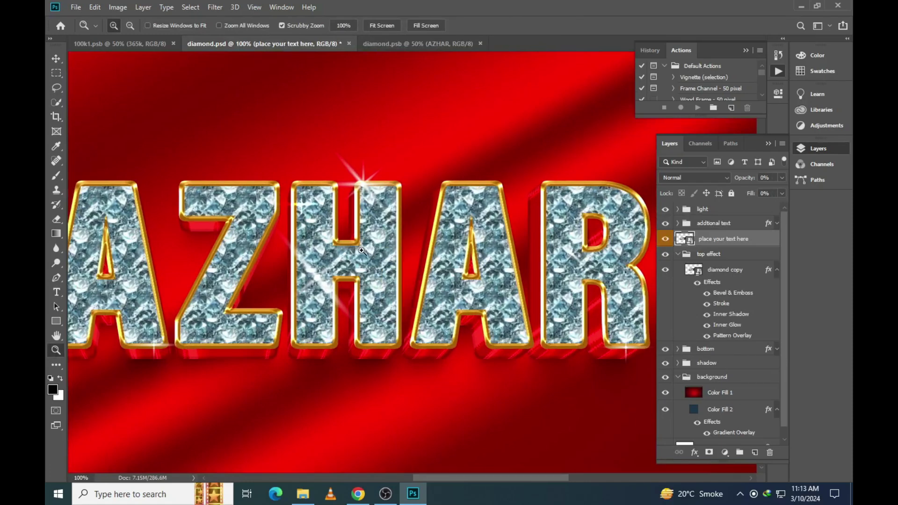
{"action": "right_click", "coordinate": [362, 250]}
{"action": "left_click", "coordinate": [377, 243]}
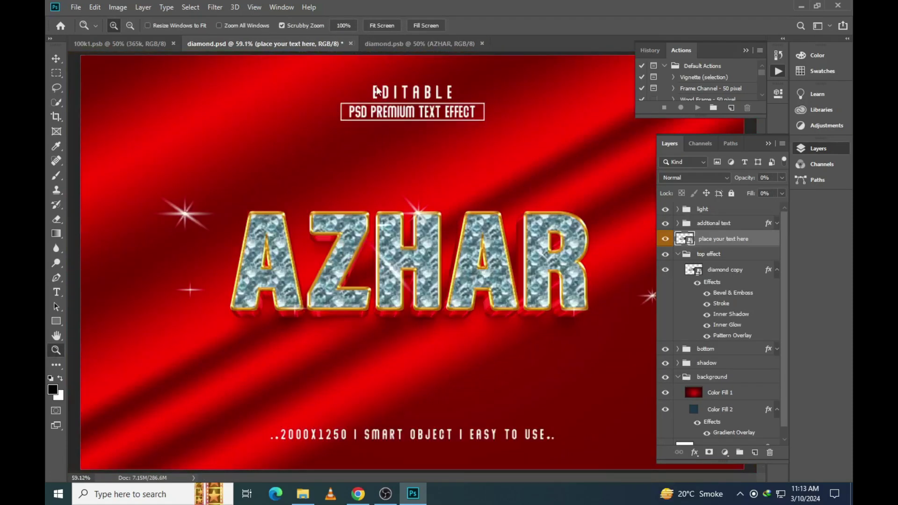
Close the diamond template and open the eid al fitr2 template
{"action": "key", "text": "ctrl+w"}
{"action": "left_click", "coordinate": [401, 187]}
{"action": "left_click", "coordinate": [303, 494]}
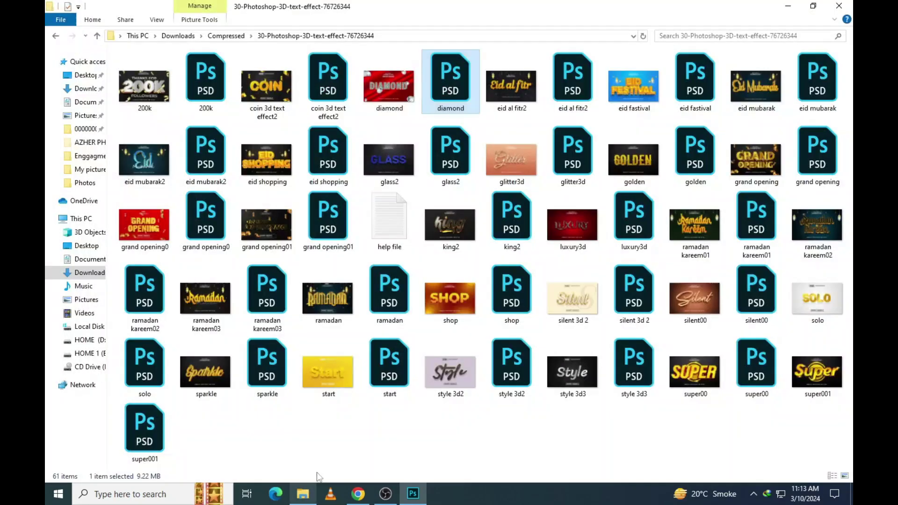
{"action": "left_click", "coordinate": [646, 87]}
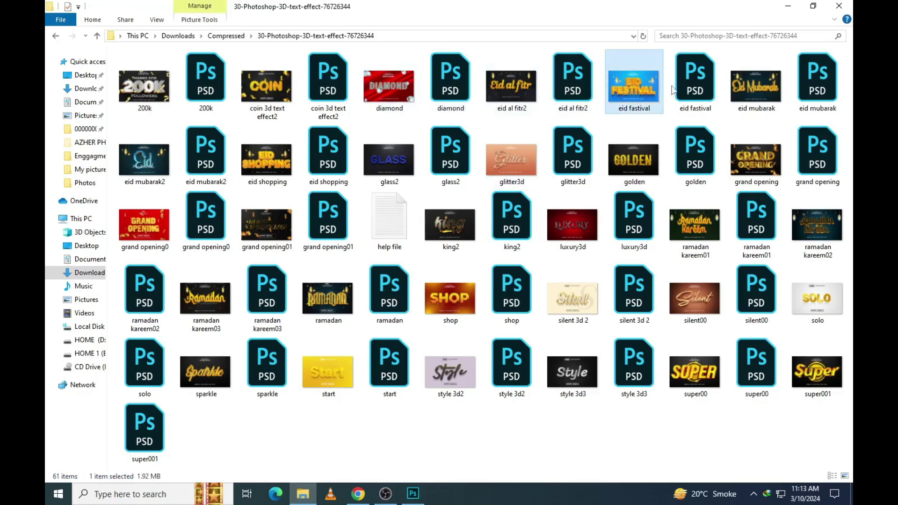
{"action": "double_click", "coordinate": [573, 82]}
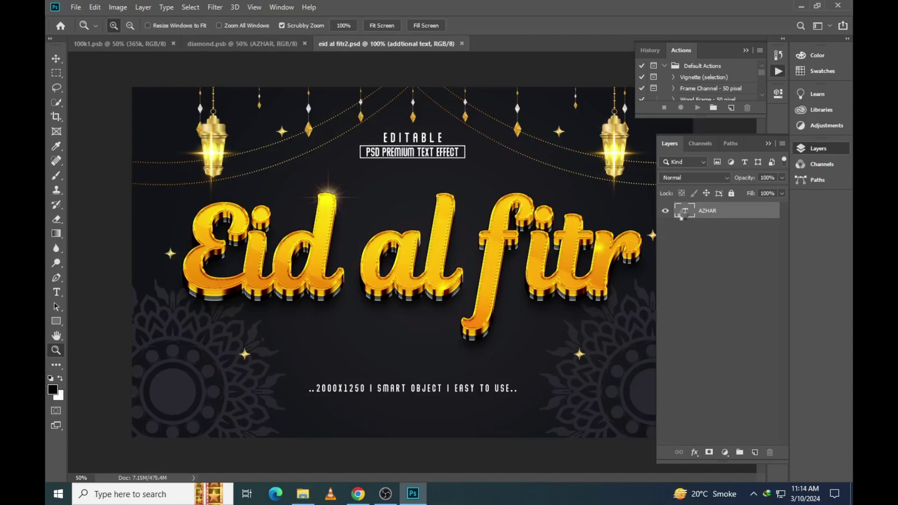
Open the 'text here' smart object, dismissing the update and text-editing warnings
{"action": "double_click", "coordinate": [690, 254]}
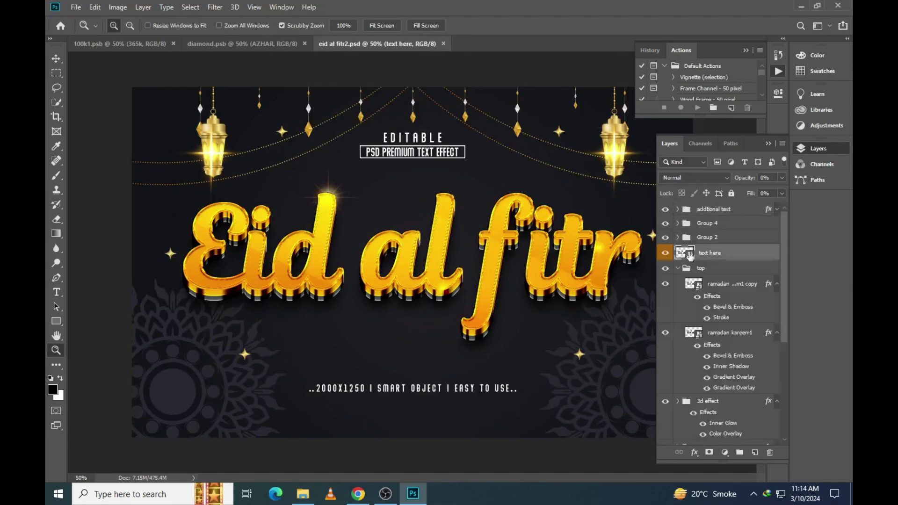
{"action": "left_click", "coordinate": [435, 197]}
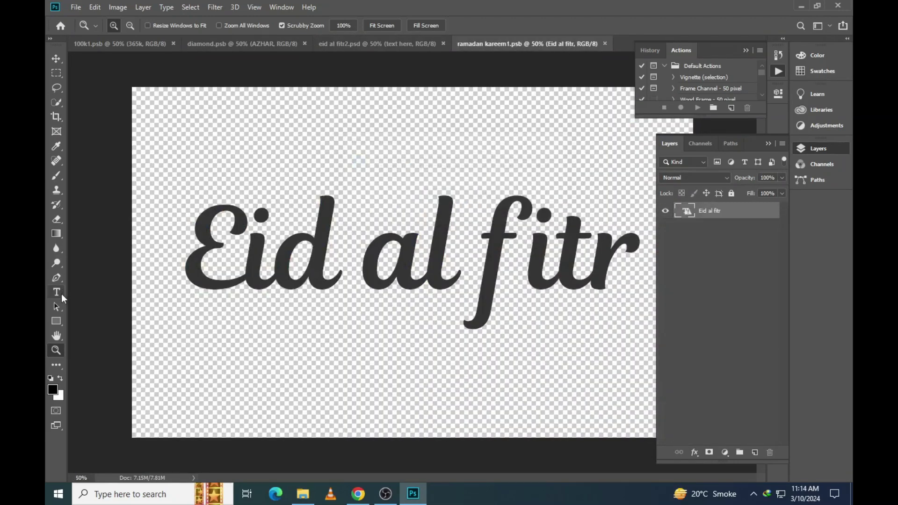
{"action": "left_click", "coordinate": [57, 292]}
{"action": "left_click", "coordinate": [341, 262]}
{"action": "left_click", "coordinate": [443, 204]}
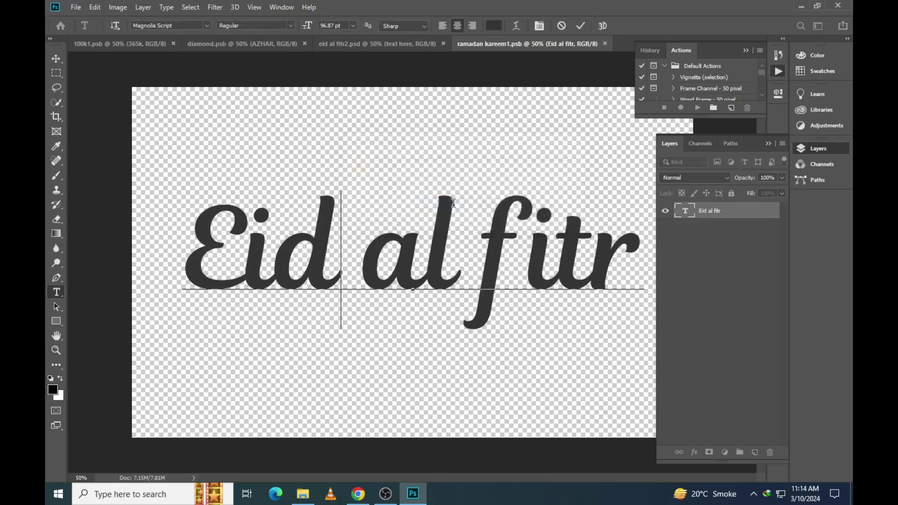
Replace the Eid al fitr text with Famous and commit it
{"action": "left_click", "coordinate": [447, 266]}
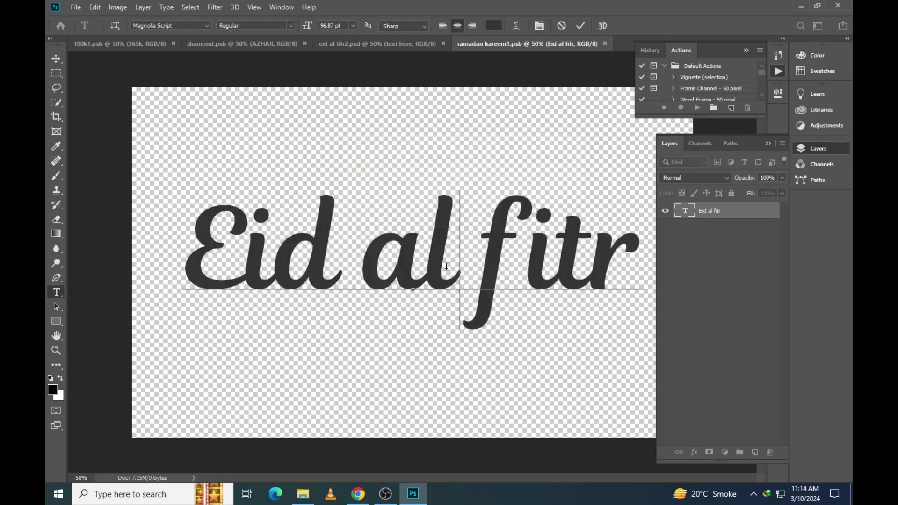
{"action": "key", "text": "ctrl+a"}
{"action": "left_click", "coordinate": [471, 261]}
{"action": "key", "text": "ctrl+a"}
{"action": "type", "text": "Fam"}
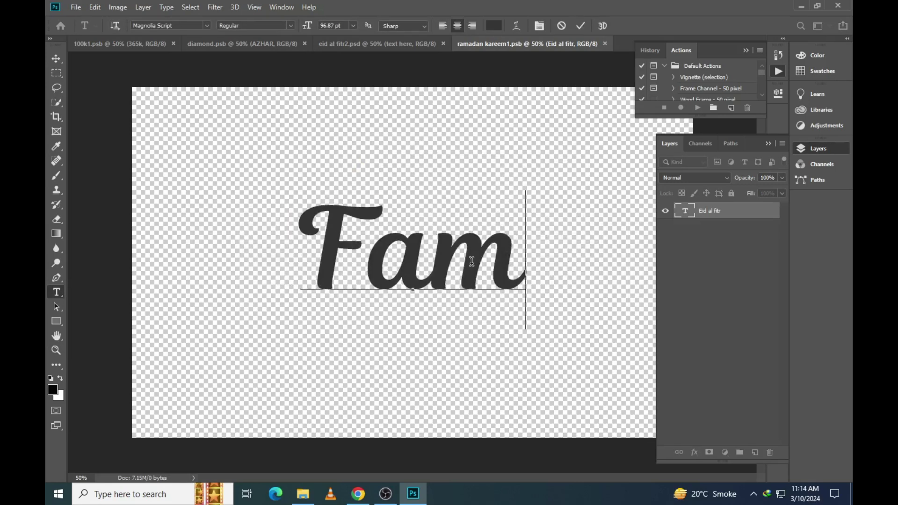
{"action": "type", "text": "ous"}
{"action": "left_click", "coordinate": [424, 76]}
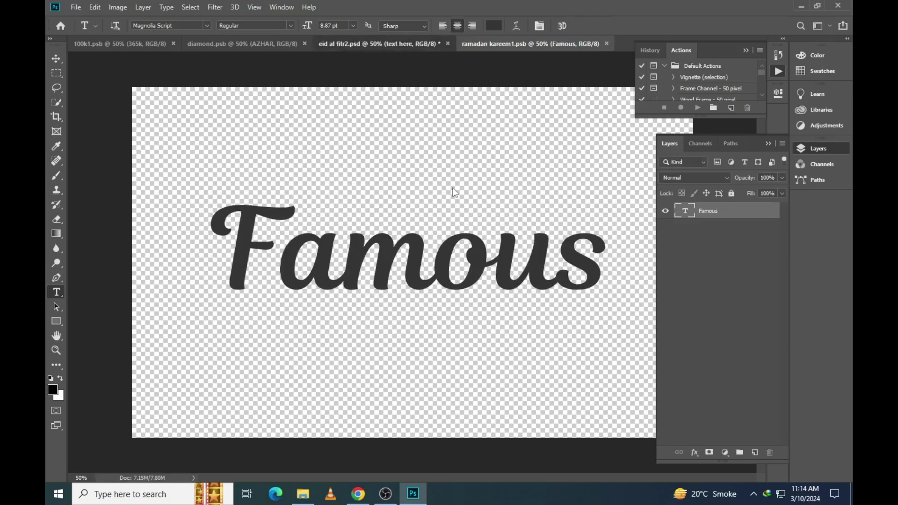
Return to eid al fitr2.psd, fit it on screen, and close without saving
{"action": "key", "text": "ctrl+w"}
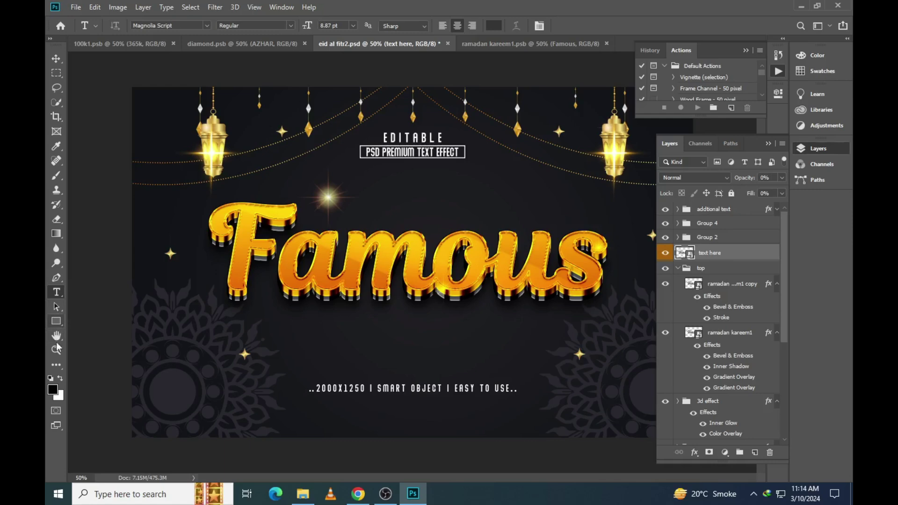
{"action": "left_click", "coordinate": [56, 350]}
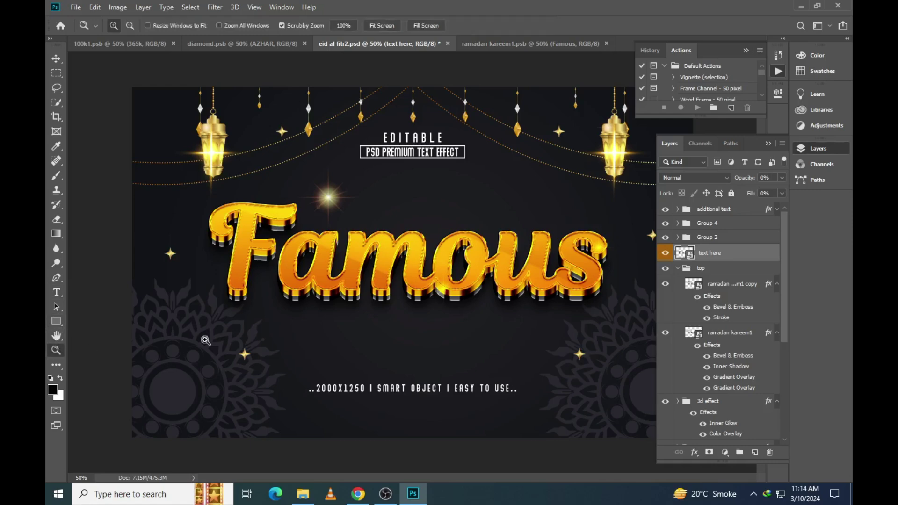
{"action": "left_click", "coordinate": [365, 284]}
{"action": "right_click", "coordinate": [305, 244]}
{"action": "left_click", "coordinate": [323, 240]}
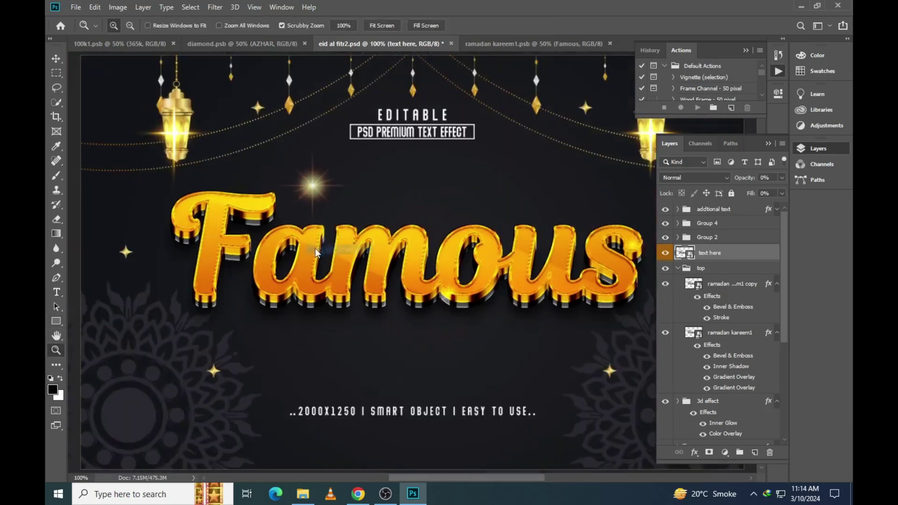
{"action": "left_click", "coordinate": [452, 44]}
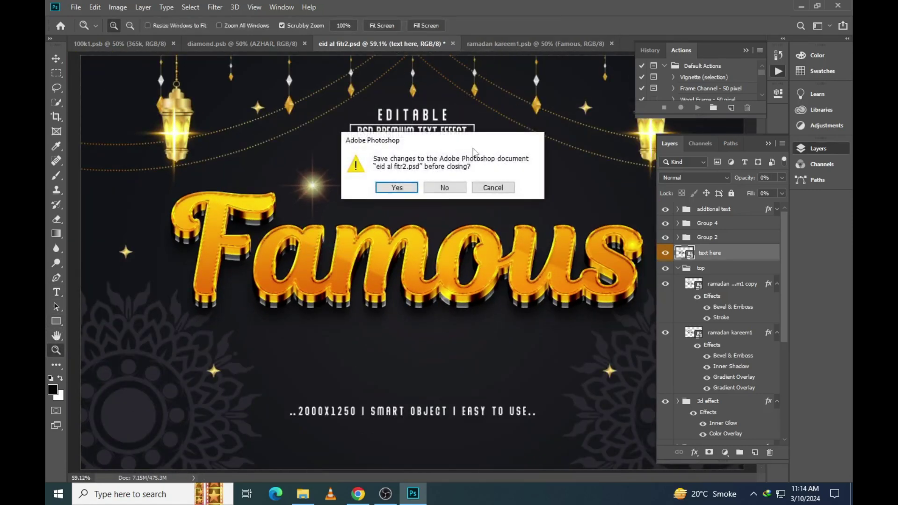
{"action": "left_click", "coordinate": [450, 189]}
Preview the eid fastival image in Photos, then open ramadan kareem01.psd in Photoshop
{"action": "left_click", "coordinate": [304, 493]}
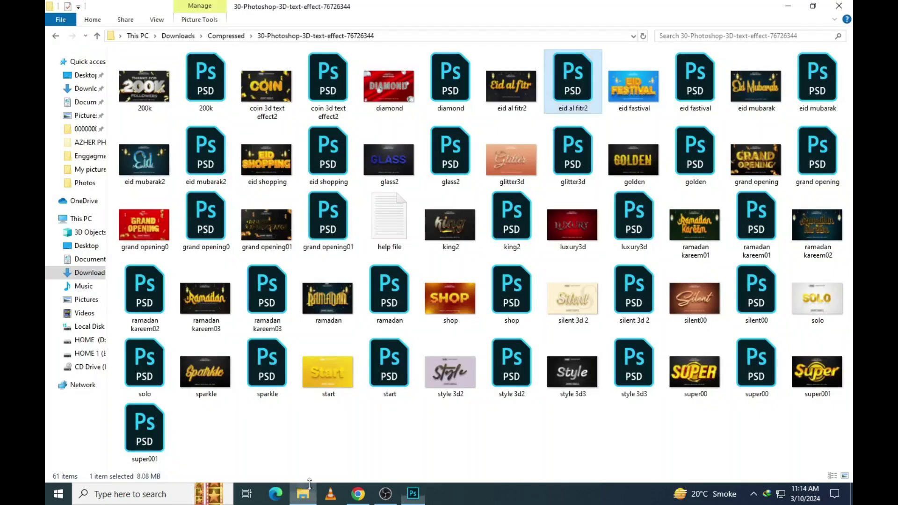
{"action": "double_click", "coordinate": [639, 89]}
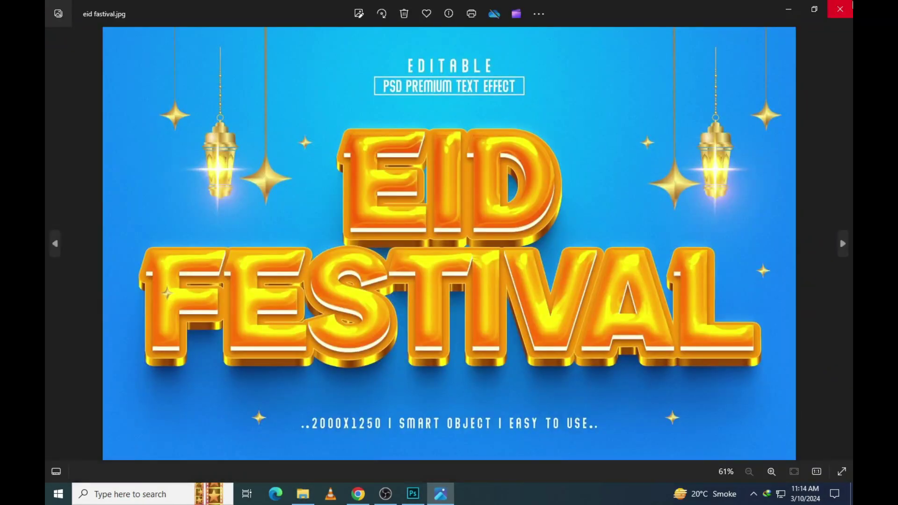
{"action": "left_click", "coordinate": [840, 8]}
{"action": "left_click", "coordinate": [144, 220]}
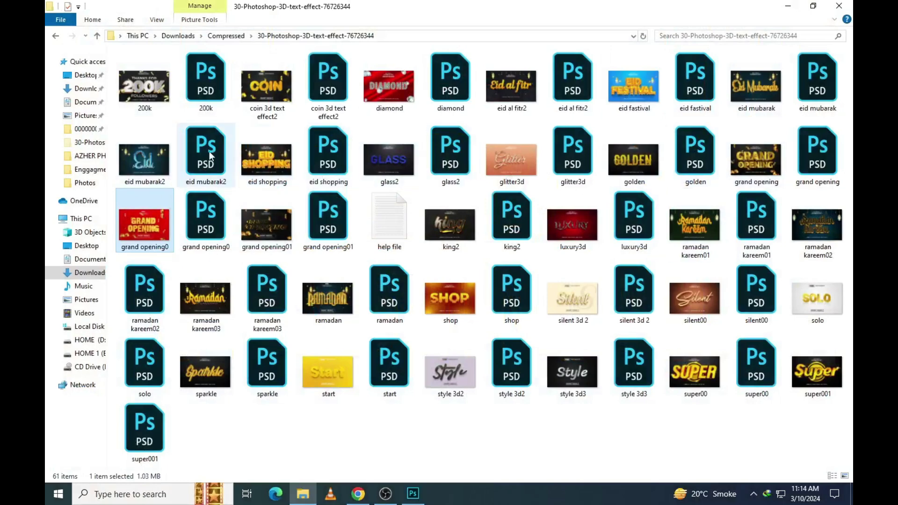
{"action": "left_click", "coordinate": [322, 161]}
{"action": "double_click", "coordinate": [322, 161]}
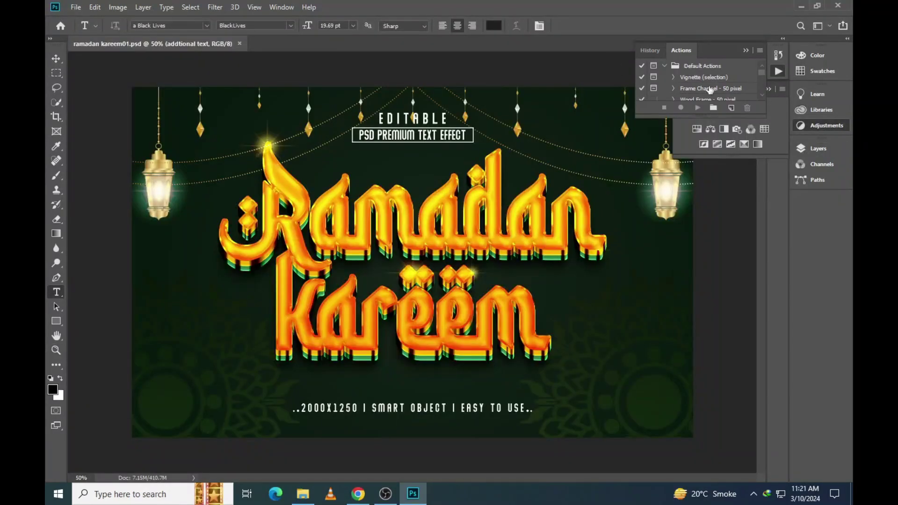
Open the 'text here' smart object and select the word Ramadan with the Type tool
{"action": "left_click", "coordinate": [819, 149]}
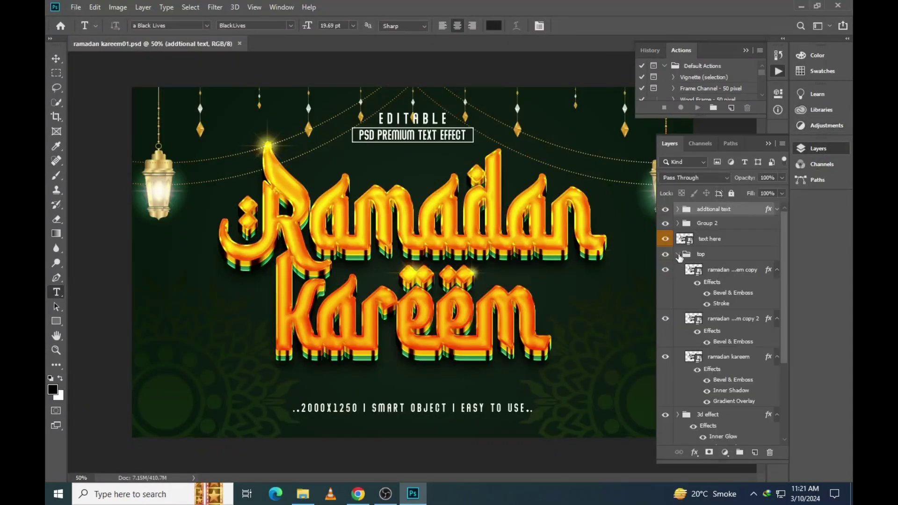
{"action": "double_click", "coordinate": [691, 241]}
{"action": "left_click", "coordinate": [330, 219]}
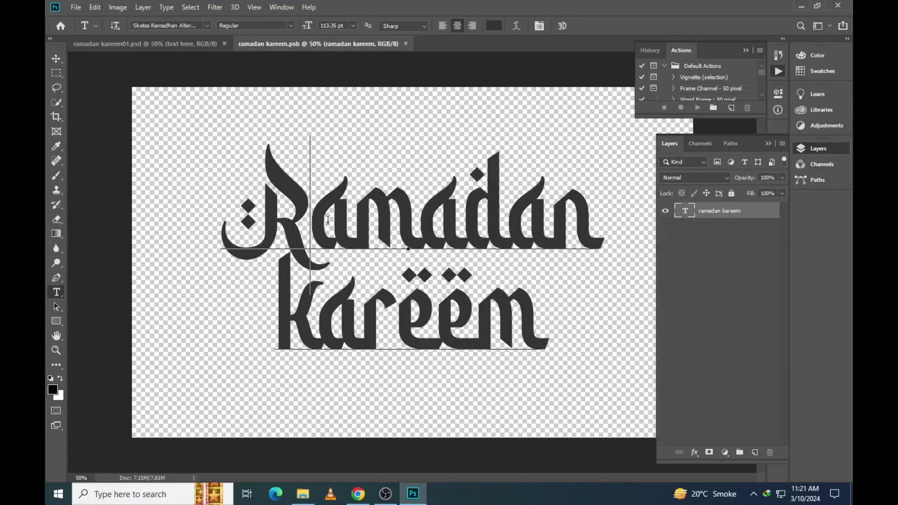
{"action": "double_click", "coordinate": [331, 219]}
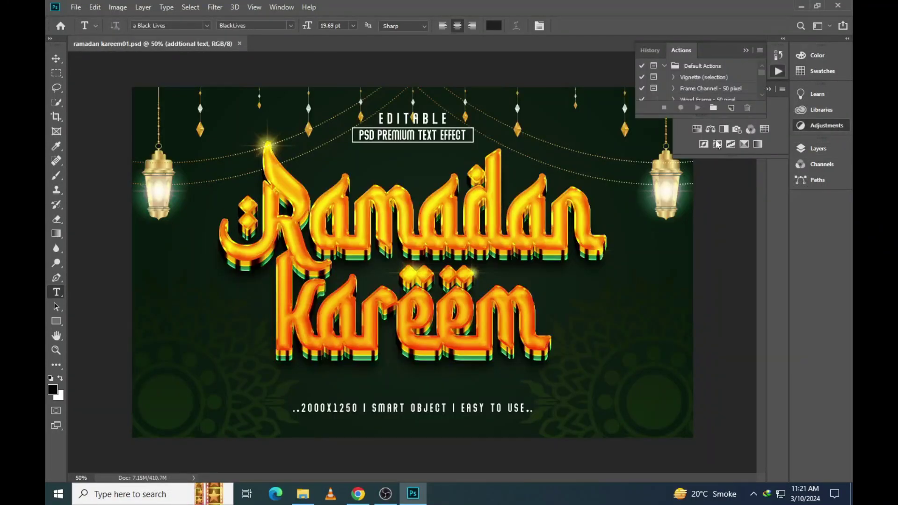
{"action": "left_click", "coordinate": [818, 148]}
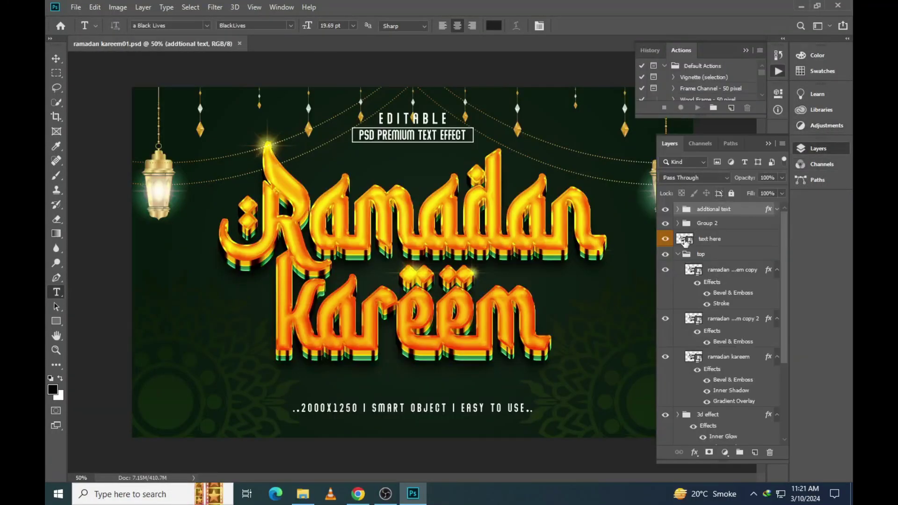
{"action": "double_click", "coordinate": [691, 241]}
{"action": "left_click", "coordinate": [330, 219]}
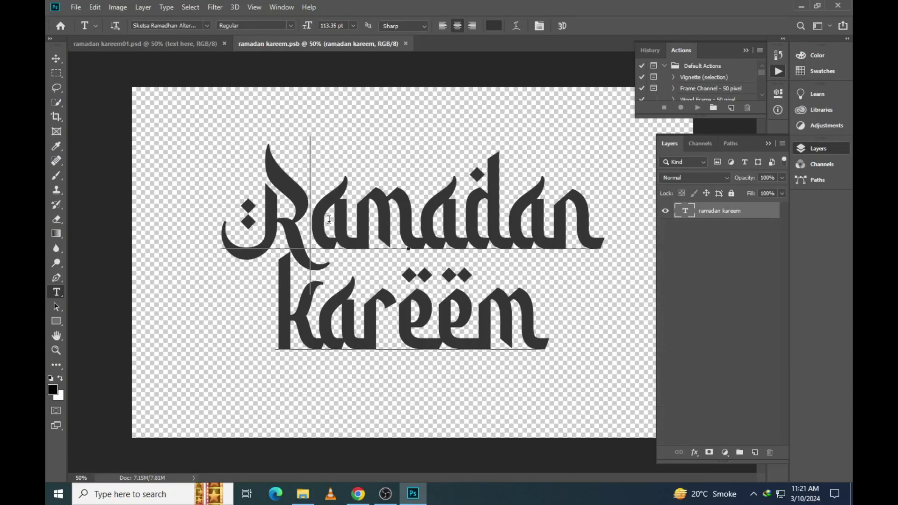
{"action": "double_click", "coordinate": [331, 219]}
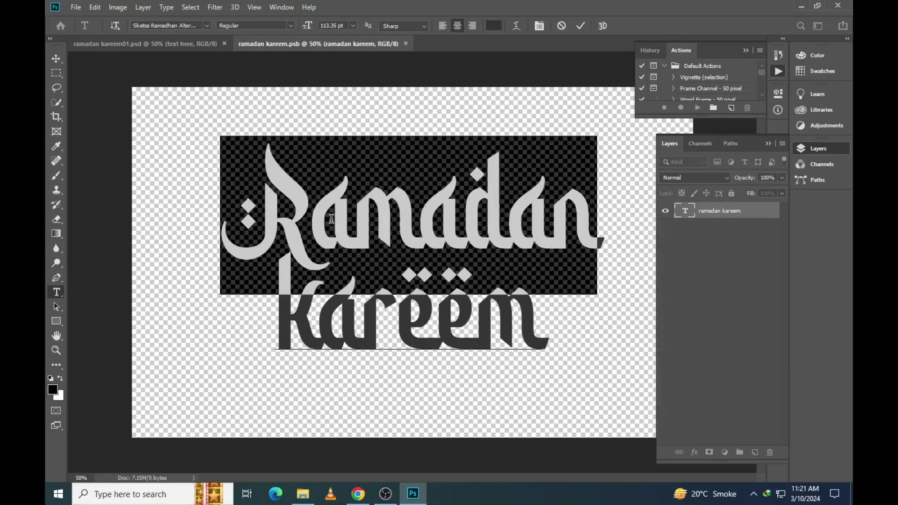
Type AZHARE on the first line, change its capitalisation, and remove the stray trailing E
{"action": "type", "text": "AZHARE"}
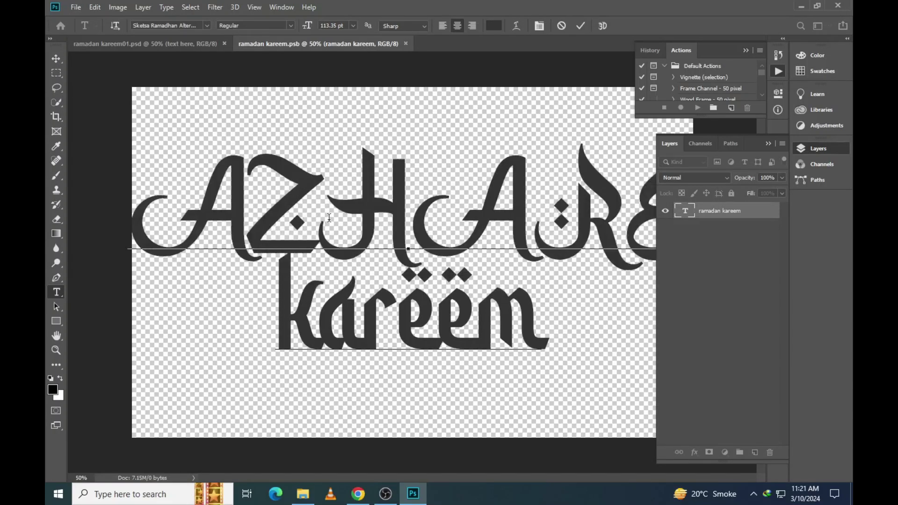
{"action": "double_click", "coordinate": [438, 213]}
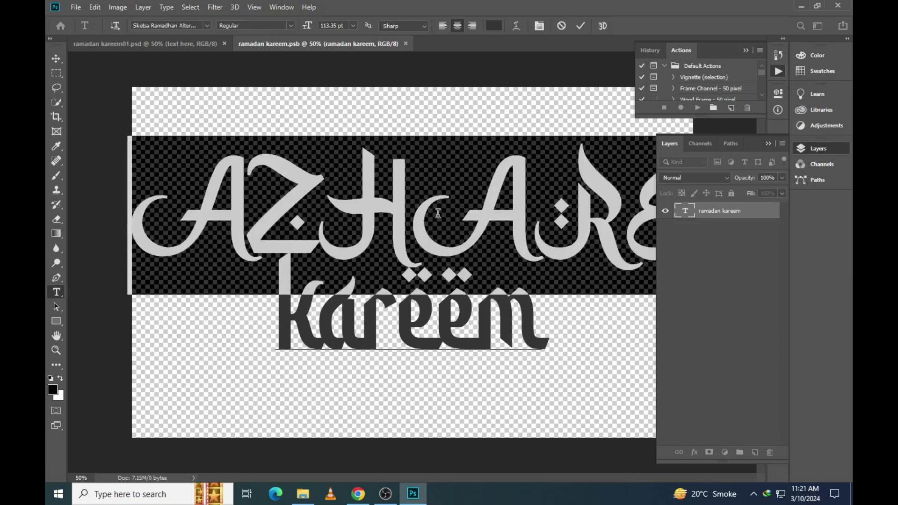
{"action": "left_click", "coordinate": [539, 26]}
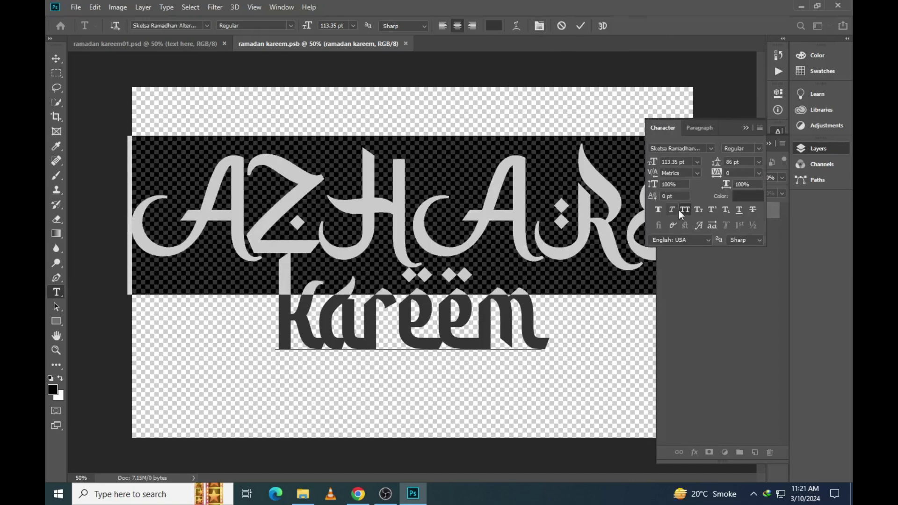
{"action": "left_click", "coordinate": [395, 229]}
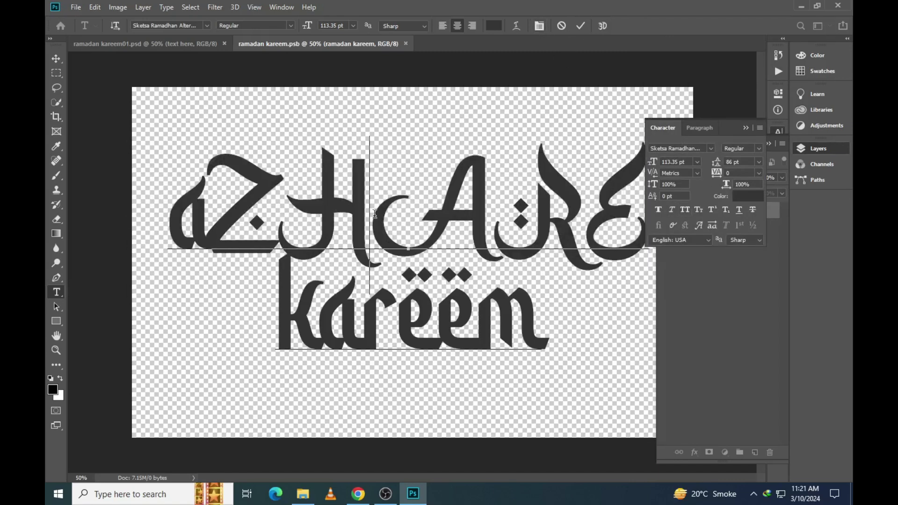
{"action": "double_click", "coordinate": [374, 213]}
{"action": "left_click", "coordinate": [401, 205]}
{"action": "key", "text": "Right"}
{"action": "key", "text": "Right"}
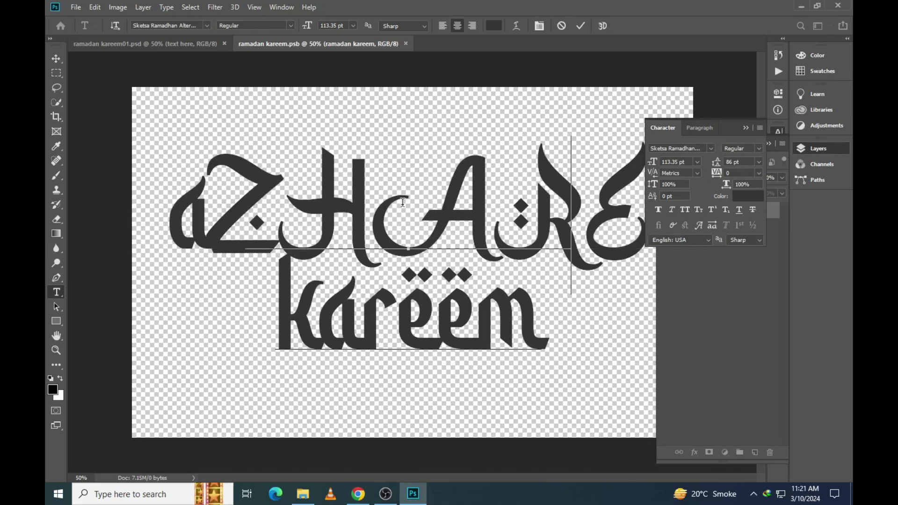
{"action": "key", "text": "Delete"}
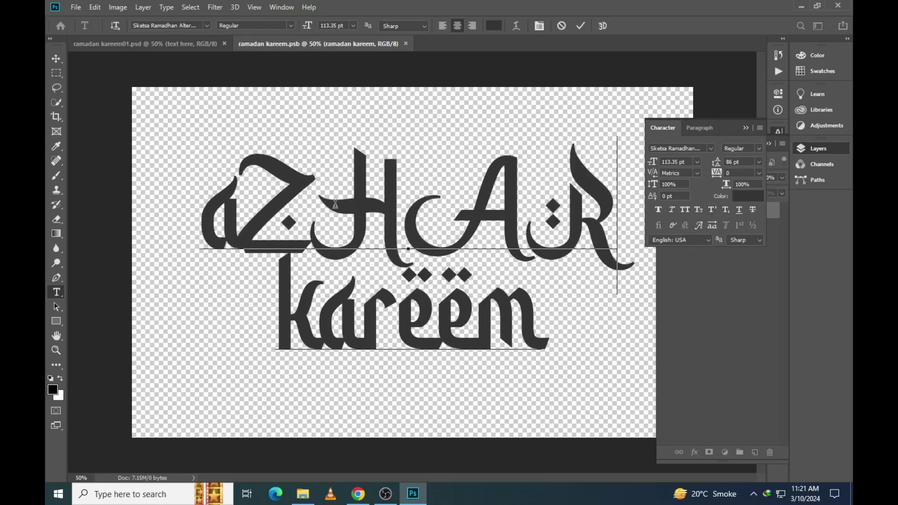
Set the lines to Azhar and Design, save the smart object, and return to ramadan kareem01.psd
{"action": "double_click", "coordinate": [335, 204]}
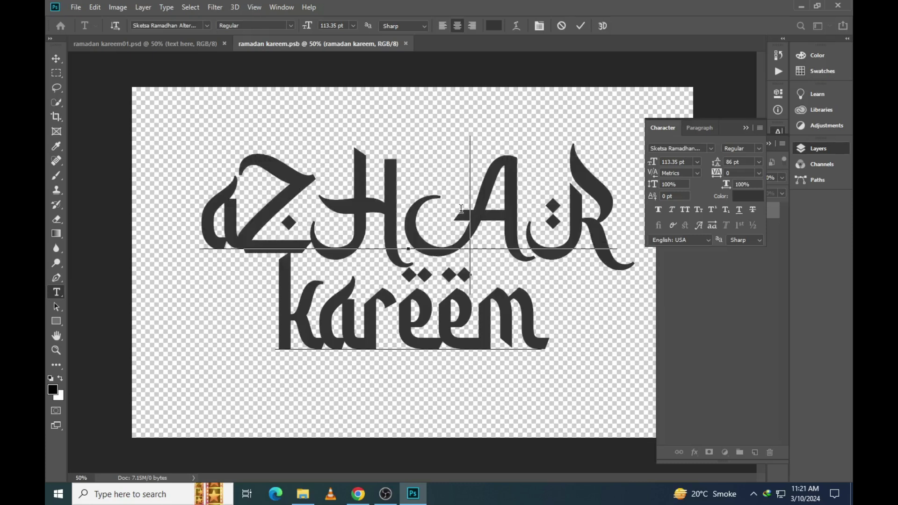
{"action": "type", "text": "Azhar"}
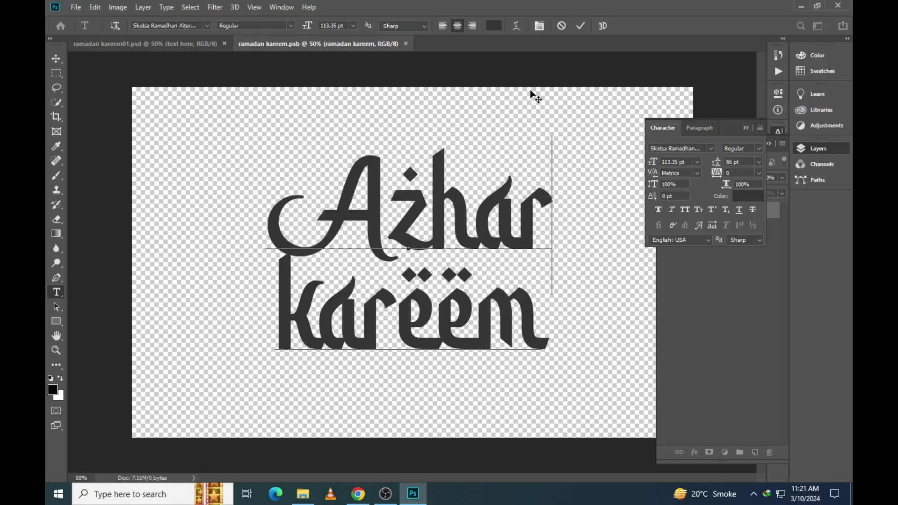
{"action": "left_click", "coordinate": [581, 27]}
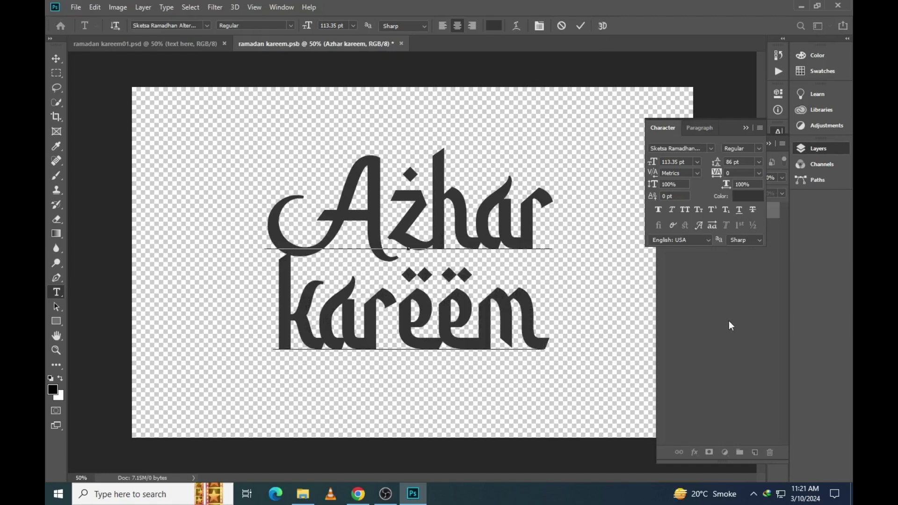
{"action": "type", "text": "Design"}
{"action": "key", "text": "ctrl+Return"}
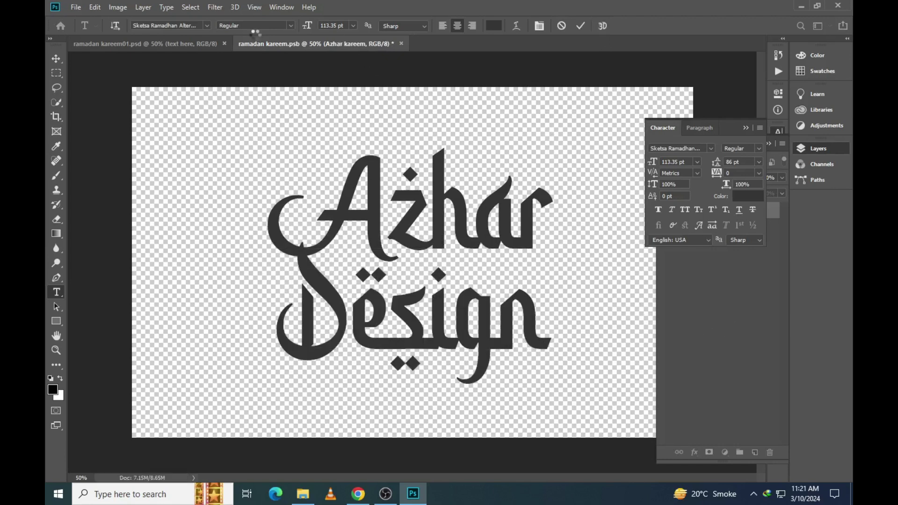
{"action": "key", "text": "ctrl+s"}
{"action": "left_click", "coordinate": [184, 44]}
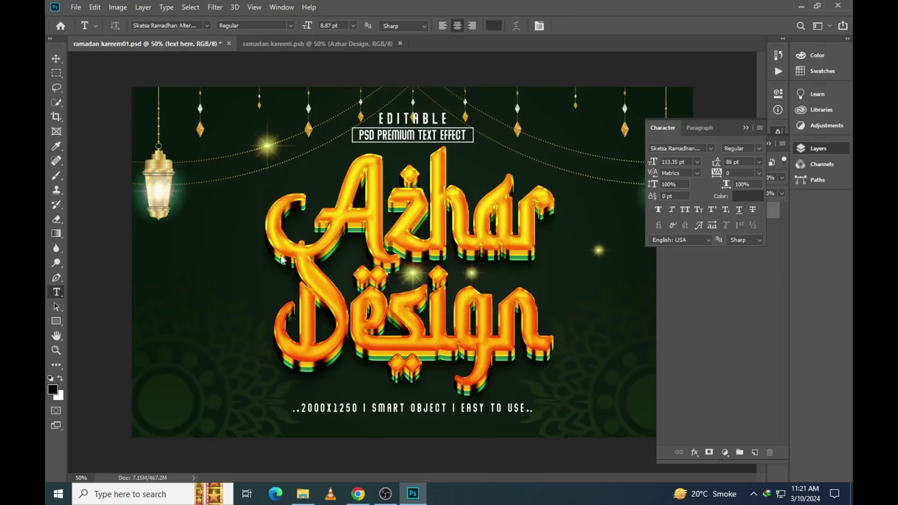
Fit the Azhar Design template on screen
{"action": "left_click", "coordinate": [56, 350]}
{"action": "left_click", "coordinate": [449, 377]}
{"action": "right_click", "coordinate": [363, 234]}
{"action": "left_click", "coordinate": [379, 237]}
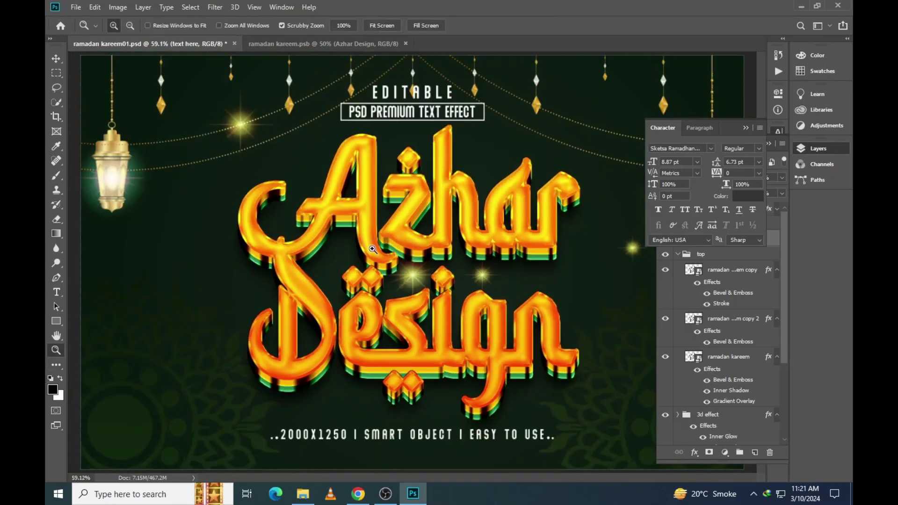
Close ramadan kareem01.psd, answering the save prompt, and select the next template in the folder
{"action": "left_click", "coordinate": [235, 43]}
{"action": "left_click", "coordinate": [445, 187]}
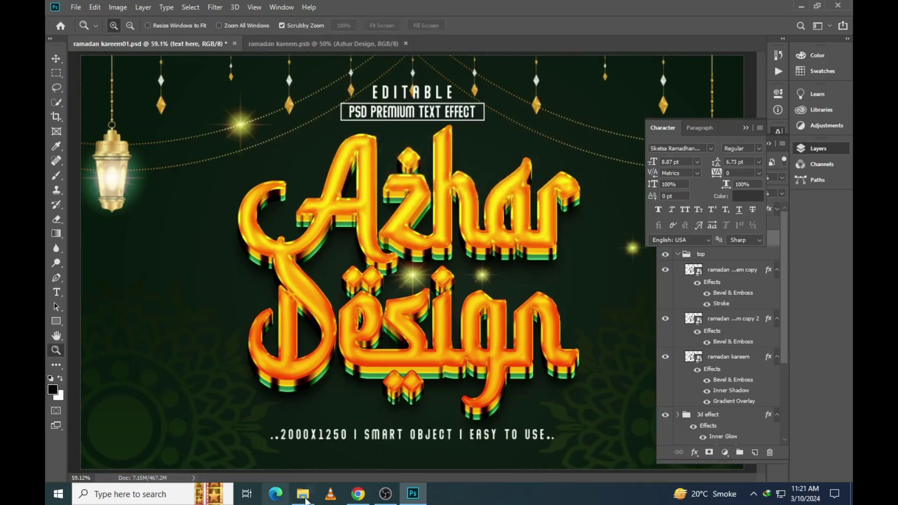
{"action": "left_click", "coordinate": [304, 494]}
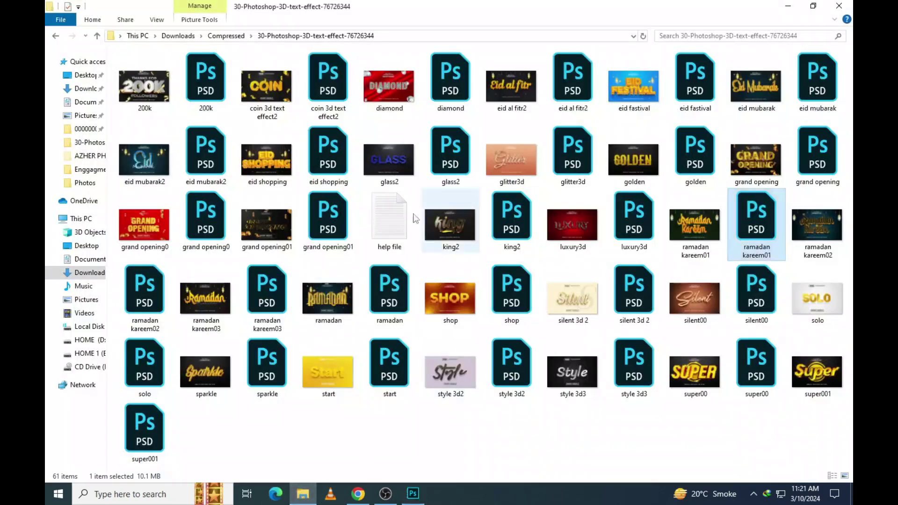
{"action": "left_click", "coordinate": [824, 228]}
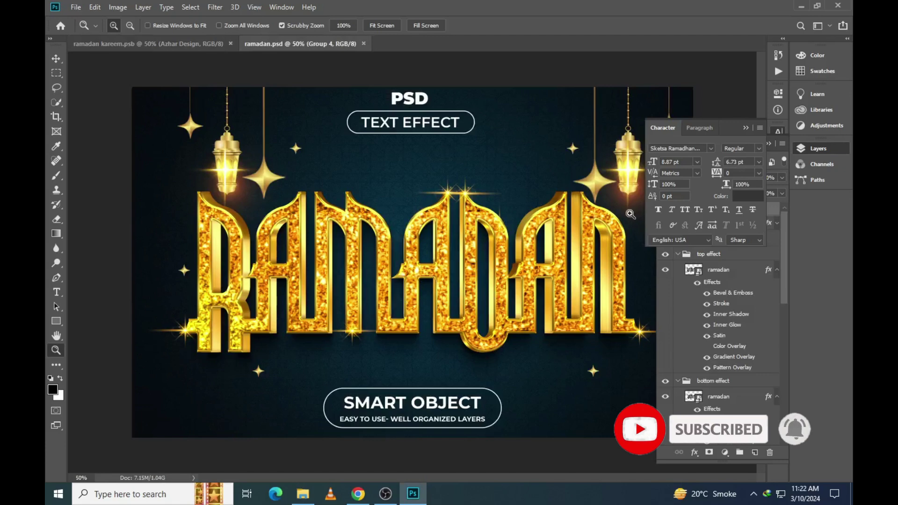
Replace RAMADAN with AZHAR in the 'place your text here' smart object and save it
{"action": "left_click", "coordinate": [818, 145]}
{"action": "left_click", "coordinate": [803, 148]}
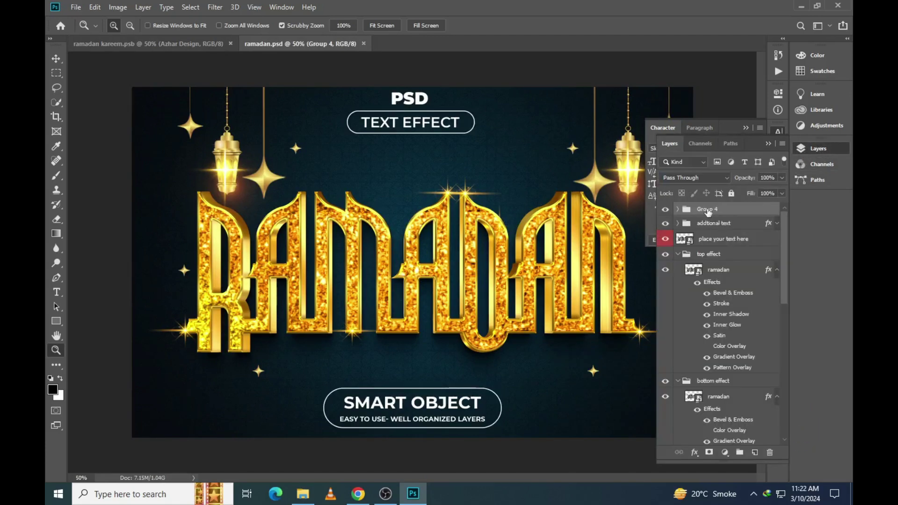
{"action": "double_click", "coordinate": [690, 245]}
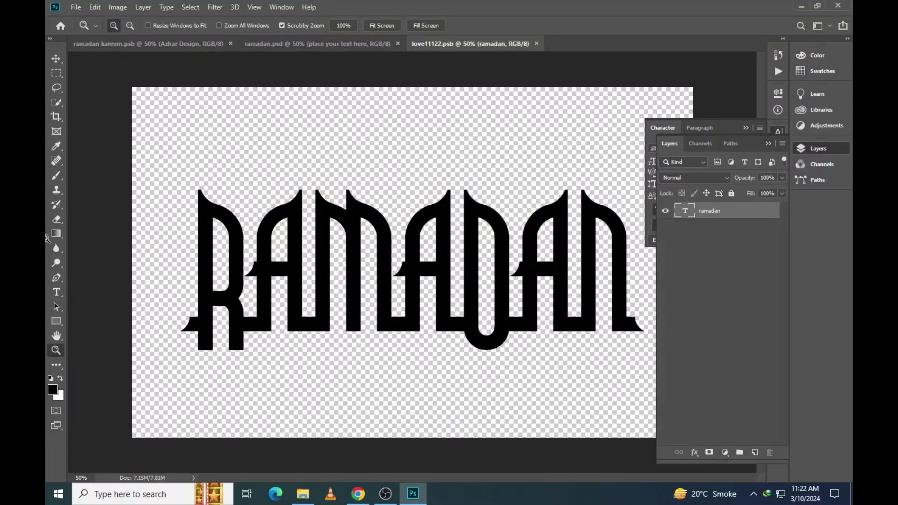
{"action": "left_click", "coordinate": [56, 292]}
{"action": "left_click", "coordinate": [401, 255]}
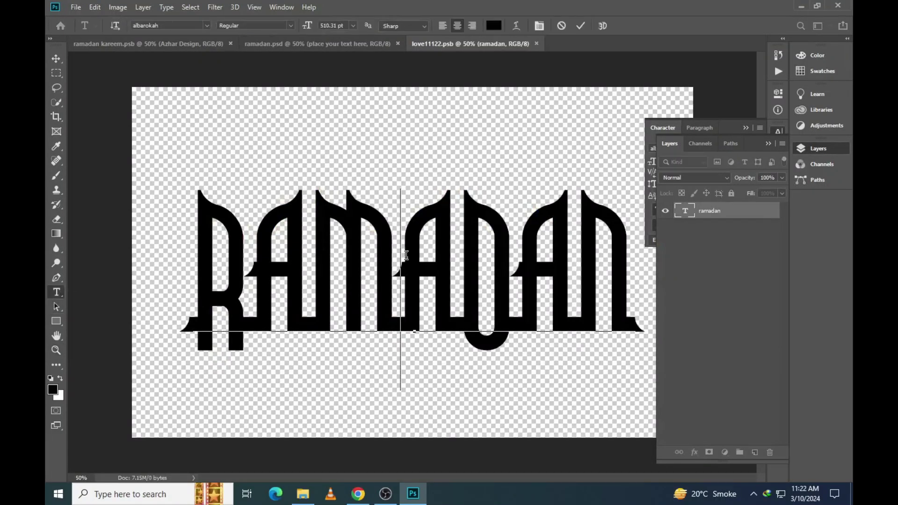
{"action": "key", "text": "ctrl+a"}
{"action": "type", "text": "AZ"}
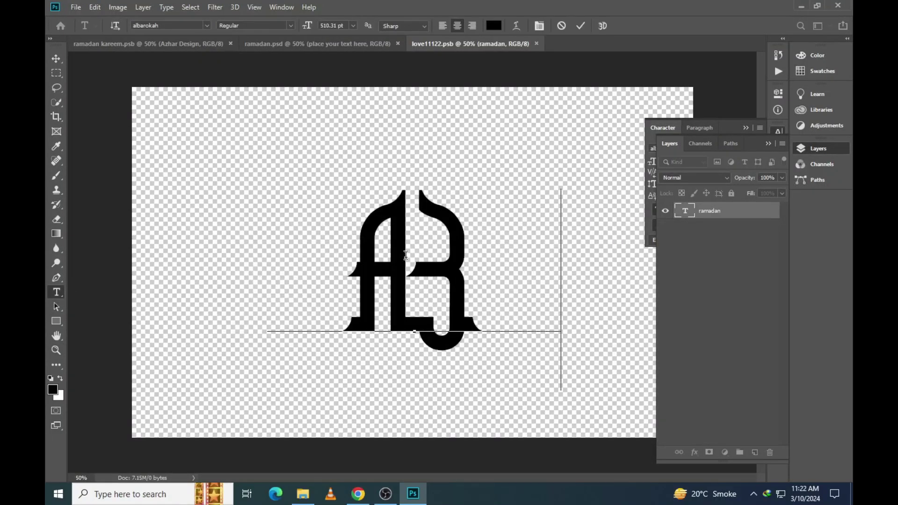
{"action": "type", "text": "HAR"}
{"action": "key", "text": "ctrl+Return"}
{"action": "key", "text": "ctrl+s"}
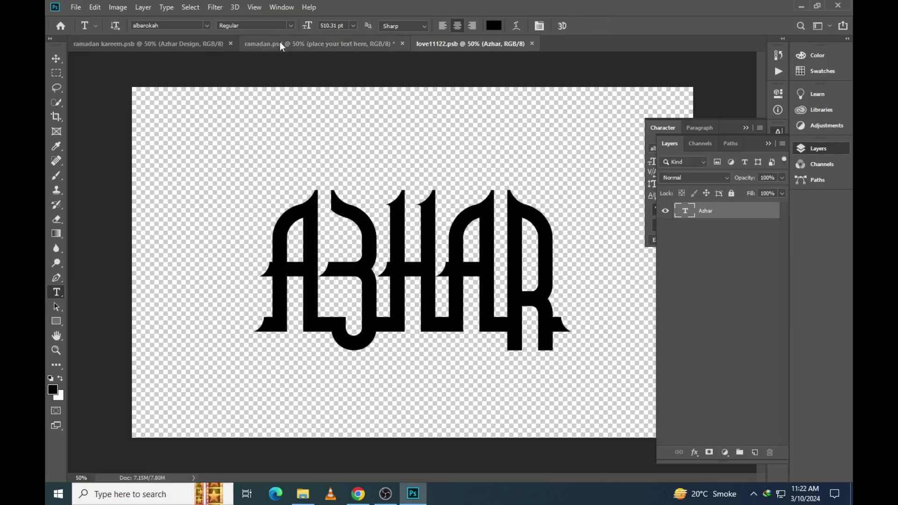
Return to ramadan.psd, fit it on screen, and close it without saving
{"action": "left_click", "coordinate": [281, 44]}
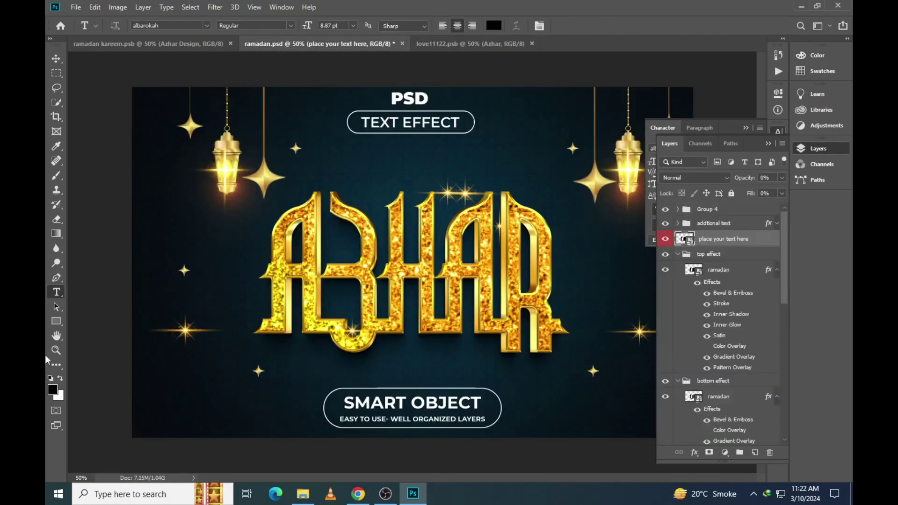
{"action": "left_click", "coordinate": [56, 349]}
{"action": "left_click", "coordinate": [451, 300]}
{"action": "right_click", "coordinate": [369, 256]}
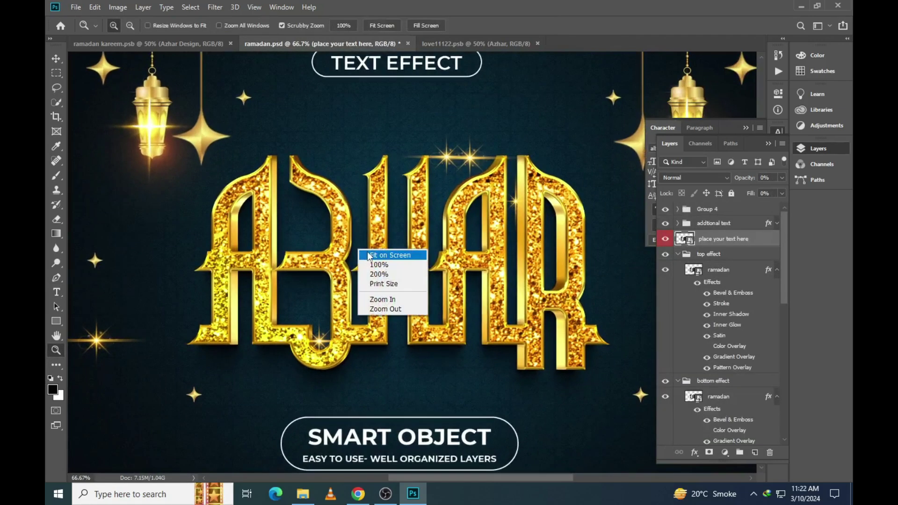
{"action": "left_click", "coordinate": [369, 256]}
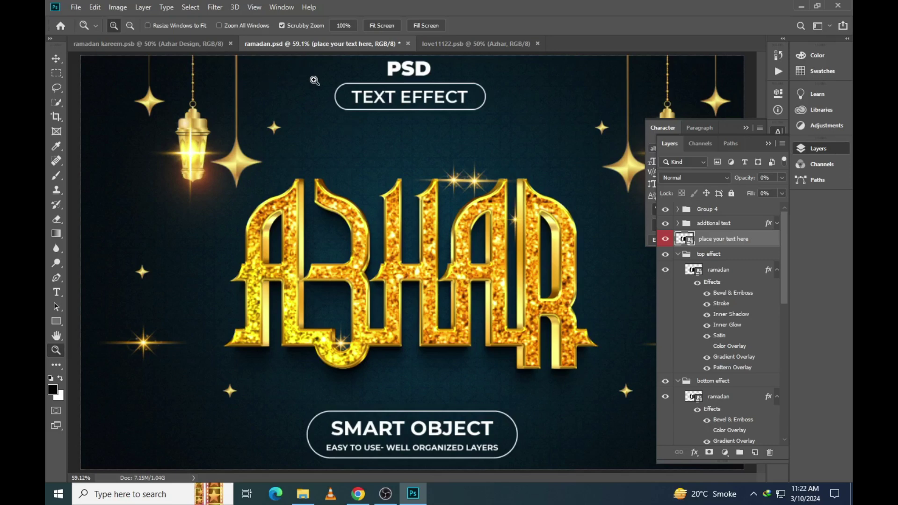
{"action": "left_click", "coordinate": [408, 43]}
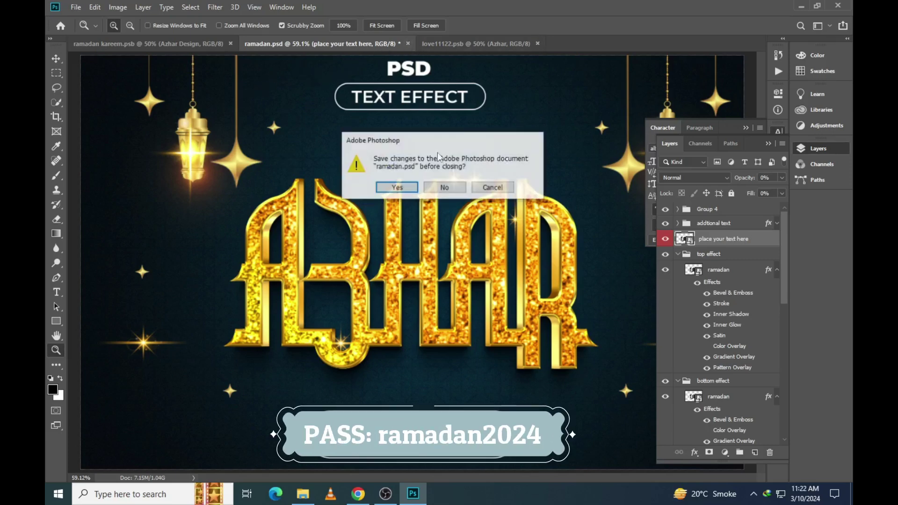
{"action": "left_click", "coordinate": [445, 187]}
Preview solo.jpg from the template folder in Photos, then close the preview
{"action": "left_click", "coordinate": [291, 494]}
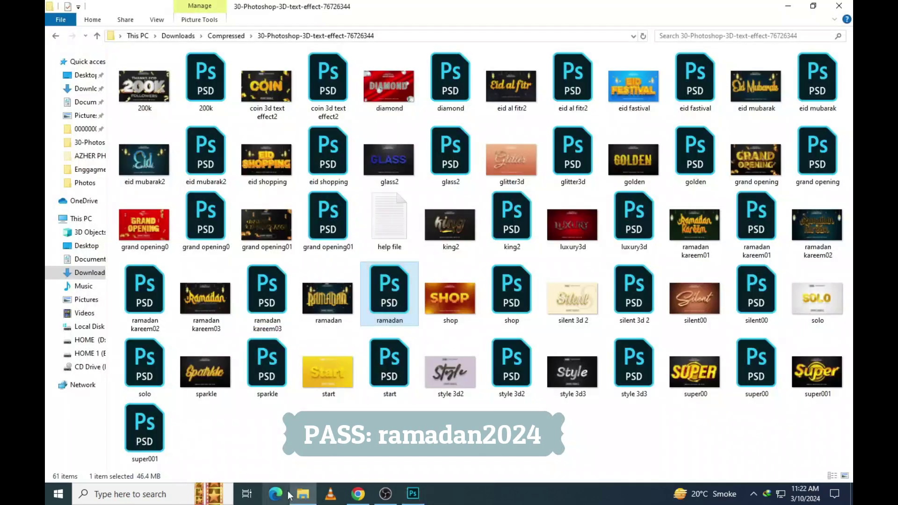
{"action": "left_click", "coordinate": [573, 297]}
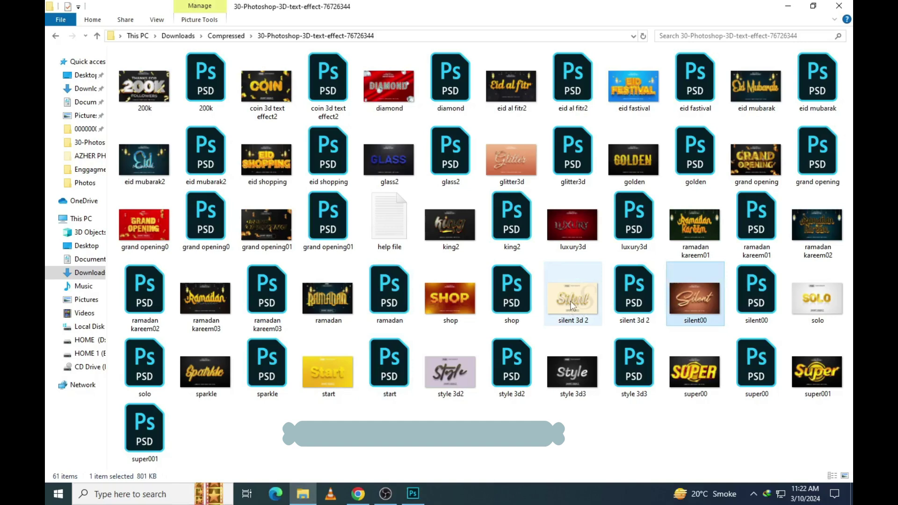
{"action": "double_click", "coordinate": [839, 307]}
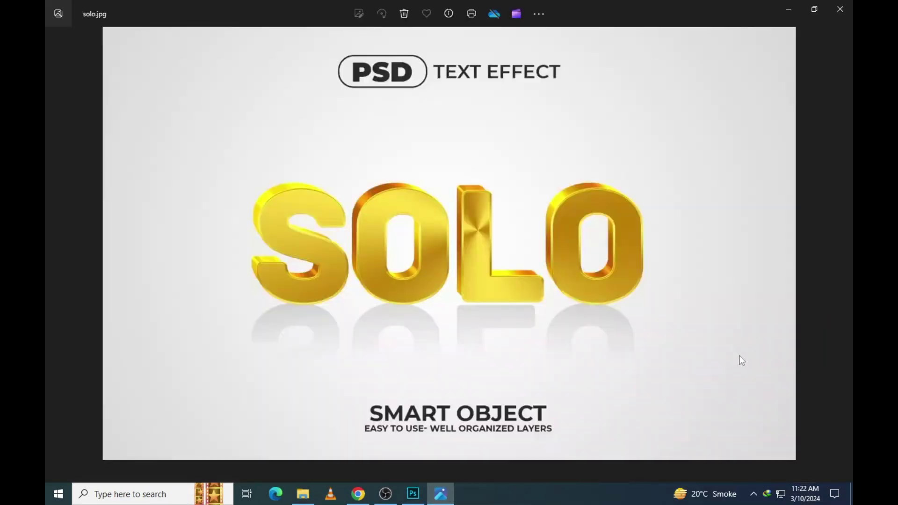
{"action": "left_click", "coordinate": [840, 9]}
Open super00.psd in Photoshop
{"action": "left_click", "coordinate": [206, 370]}
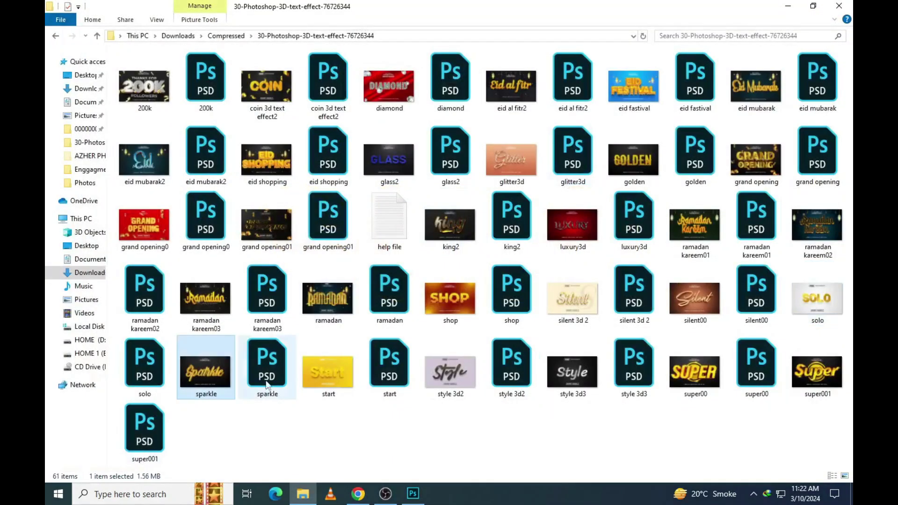
{"action": "left_click", "coordinate": [756, 370]}
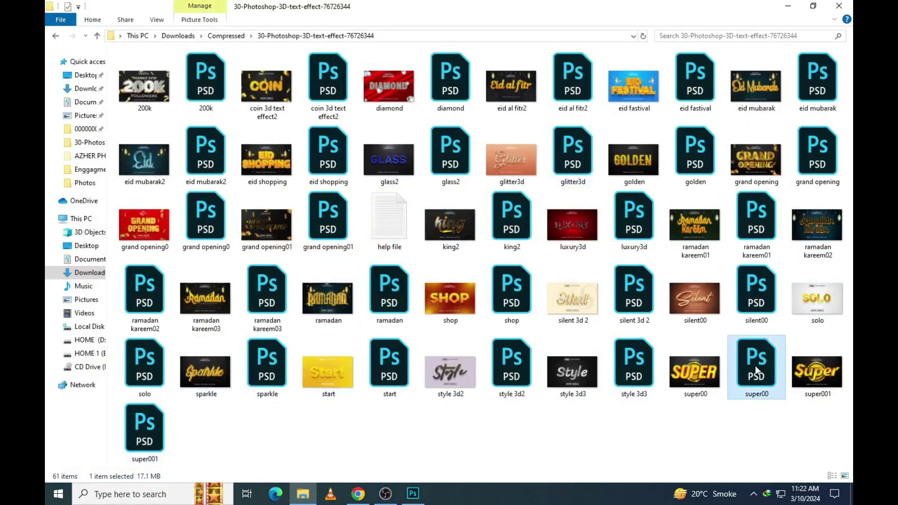
{"action": "double_click", "coordinate": [755, 366]}
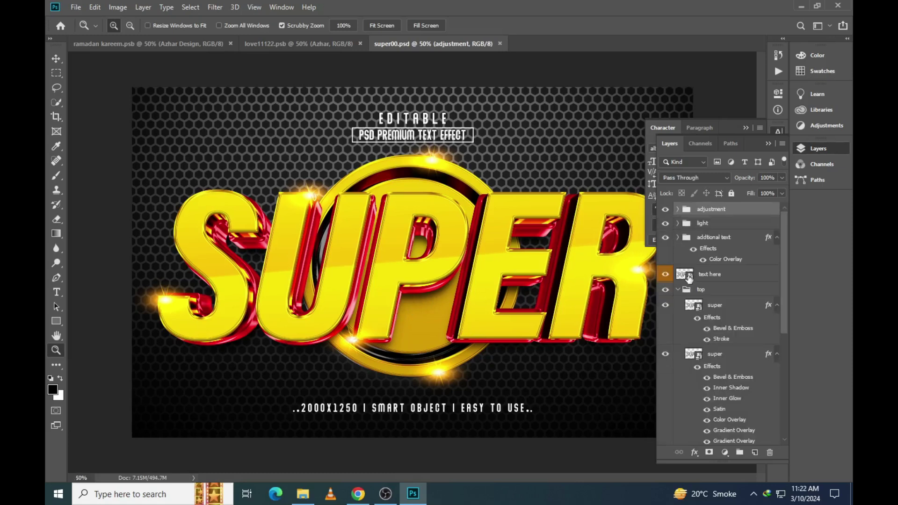
Replace the SUPER smart-object text with a personal name in capitals and commit it
{"action": "left_click", "coordinate": [620, 279], "text": "ctrl"}
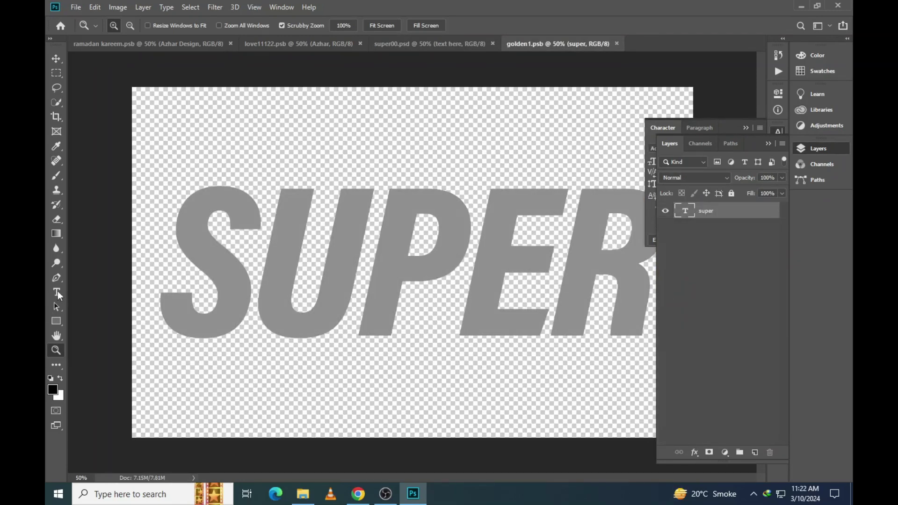
{"action": "left_click", "coordinate": [59, 296]}
{"action": "left_click", "coordinate": [325, 271]}
{"action": "key", "text": "ctrl+a"}
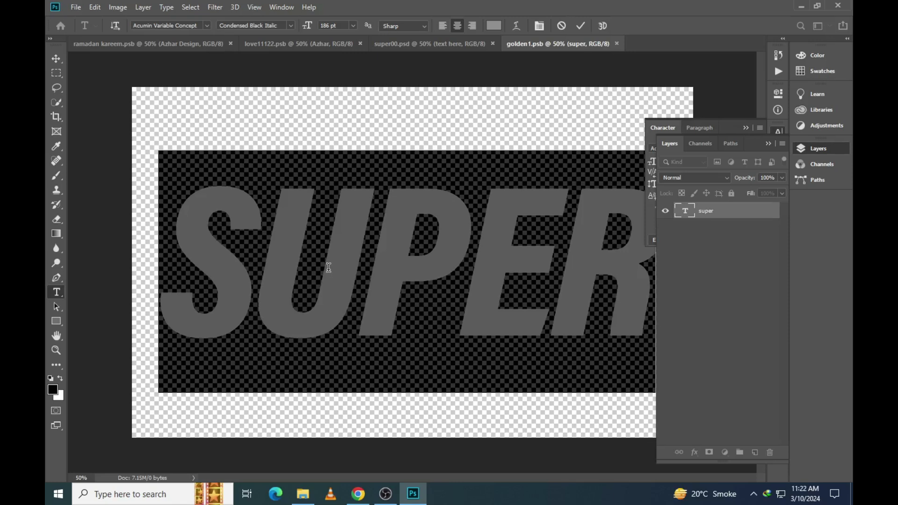
{"action": "type", "text": "AZHAR"}
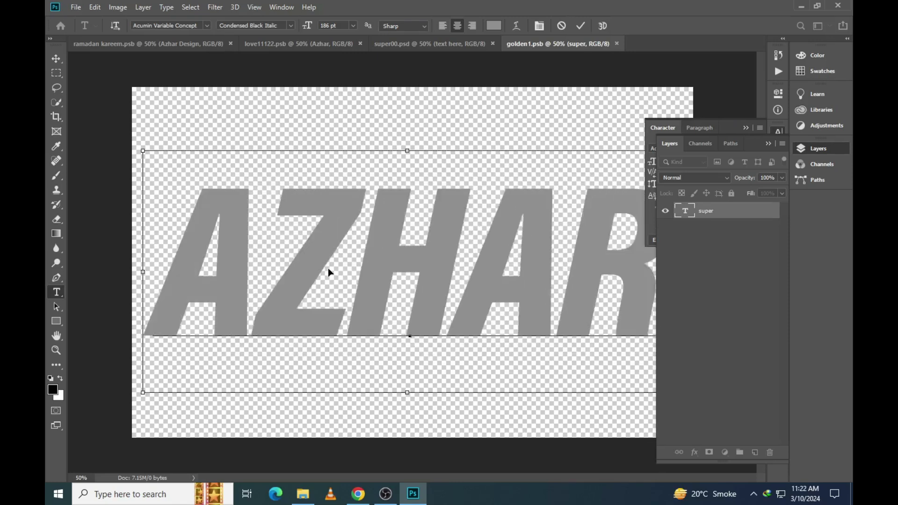
{"action": "key", "text": "ctrl+Return"}
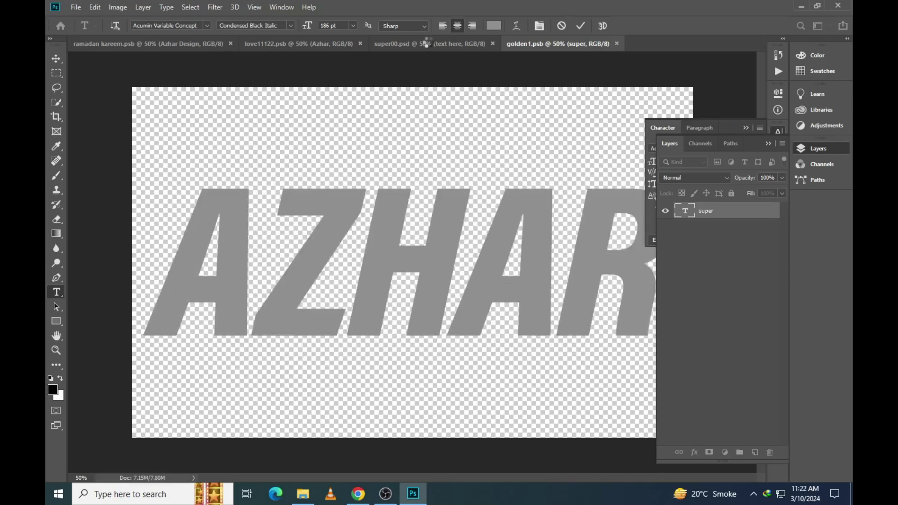
Return to super00, hide the layers and character panels, and fit the design on screen
{"action": "left_click", "coordinate": [430, 42]}
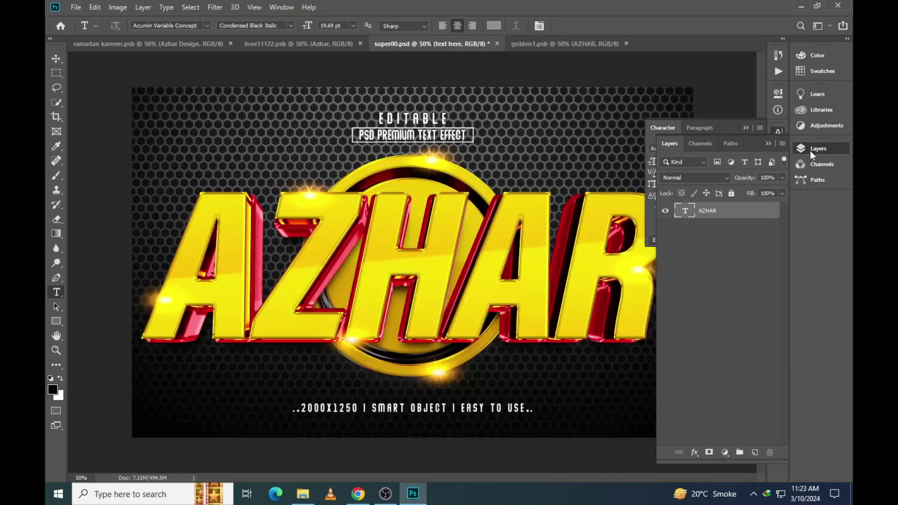
{"action": "left_click", "coordinate": [810, 150]}
{"action": "left_click", "coordinate": [778, 133]}
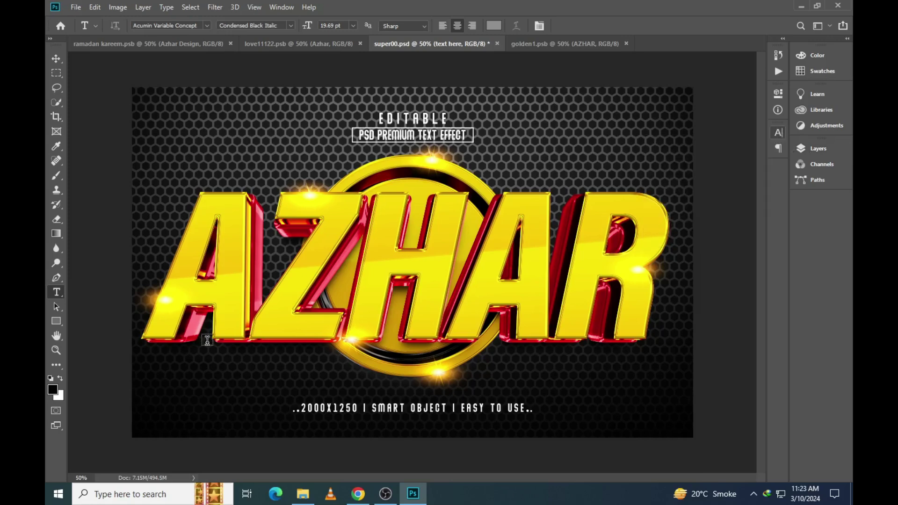
{"action": "left_click", "coordinate": [56, 350]}
{"action": "left_click", "coordinate": [523, 289]}
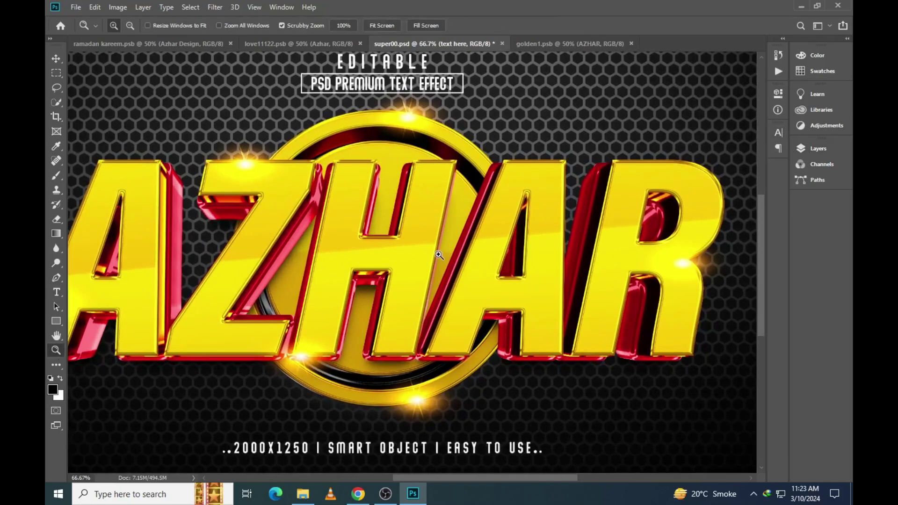
{"action": "right_click", "coordinate": [439, 255]}
{"action": "left_click", "coordinate": [447, 259]}
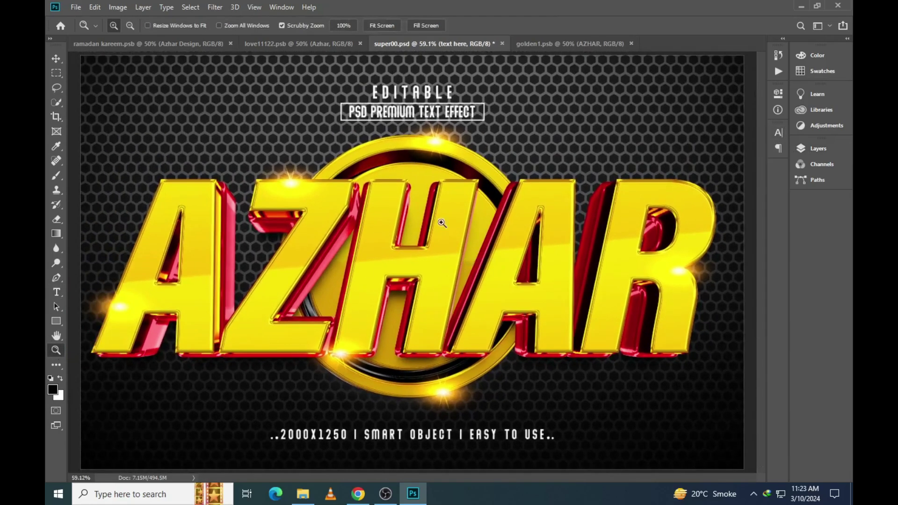
Close super00.psd and go back to the template folder
{"action": "left_click", "coordinate": [502, 43]}
{"action": "left_click", "coordinate": [443, 187]}
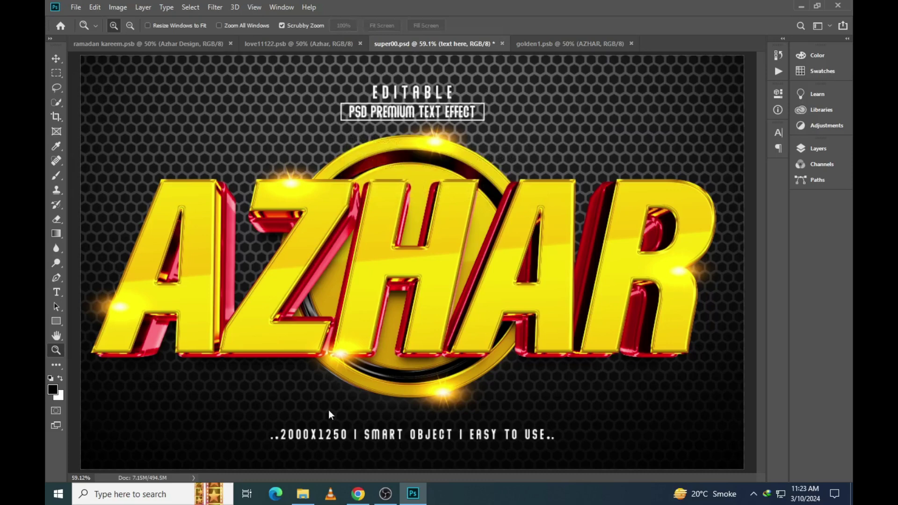
{"action": "left_click", "coordinate": [303, 494]}
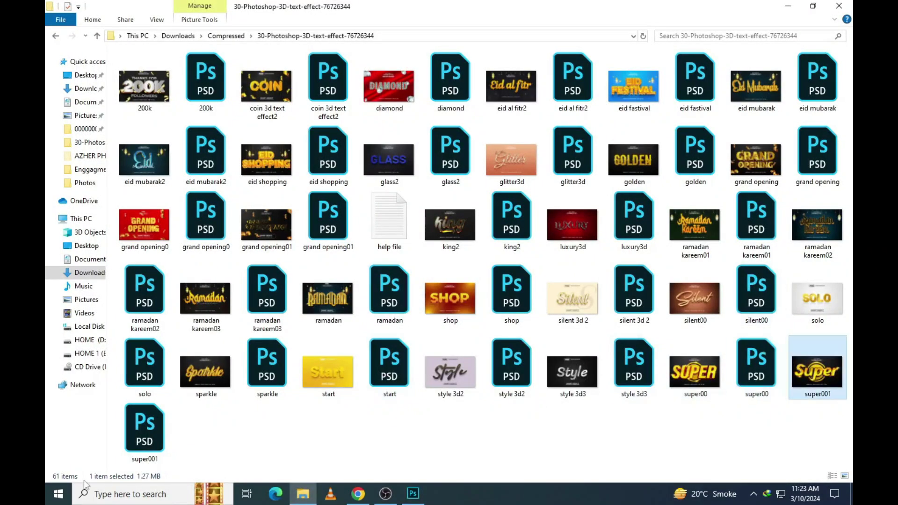
Open super001.psd from the template folder in Photoshop
{"action": "left_click", "coordinate": [143, 427]}
{"action": "double_click", "coordinate": [141, 428]}
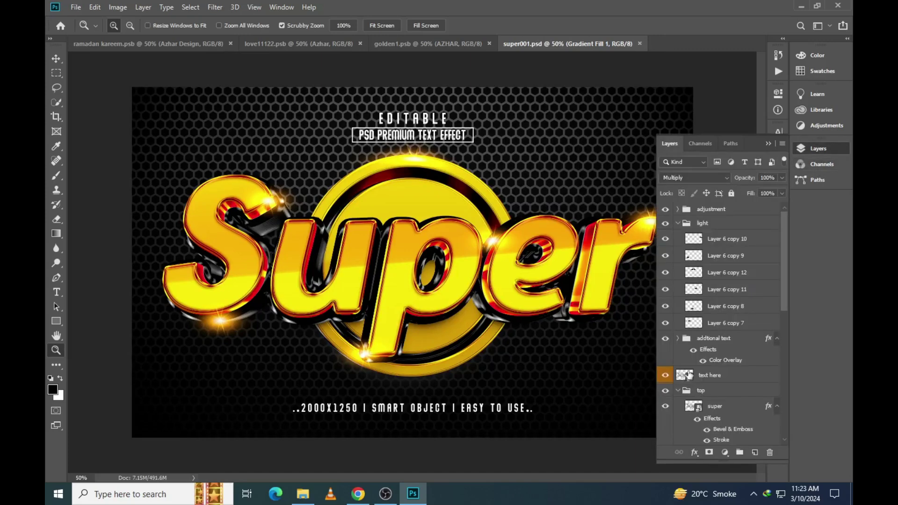
In the text smart object, replace Super with a personal name at 137.68 pt
{"action": "double_click", "coordinate": [690, 376]}
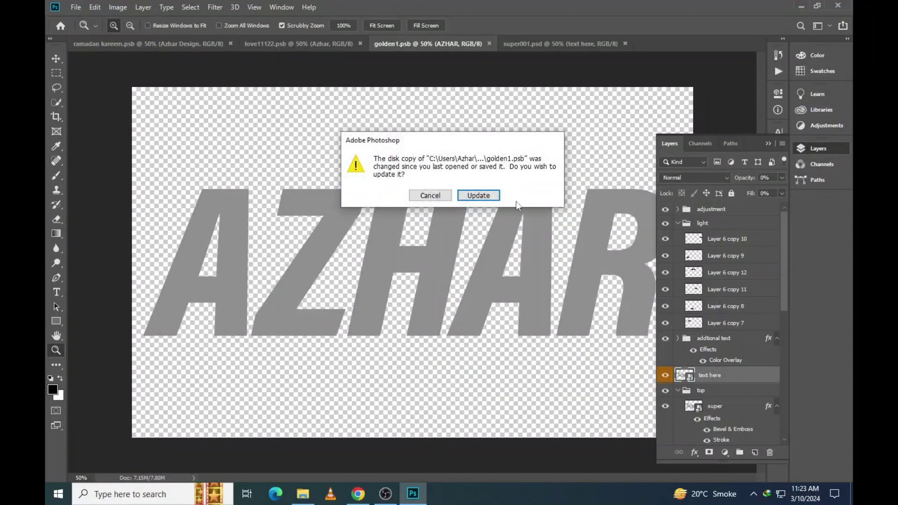
{"action": "left_click", "coordinate": [493, 199]}
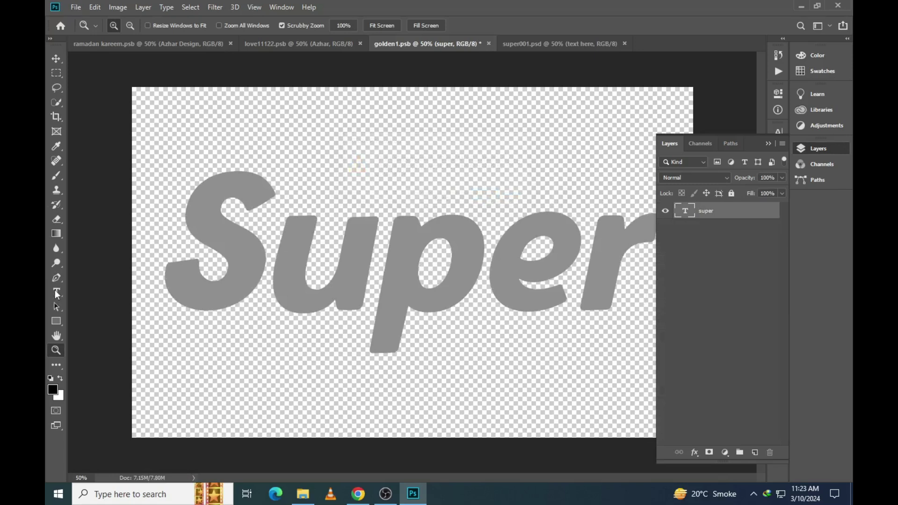
{"action": "left_click", "coordinate": [56, 292]}
{"action": "double_click", "coordinate": [318, 261]}
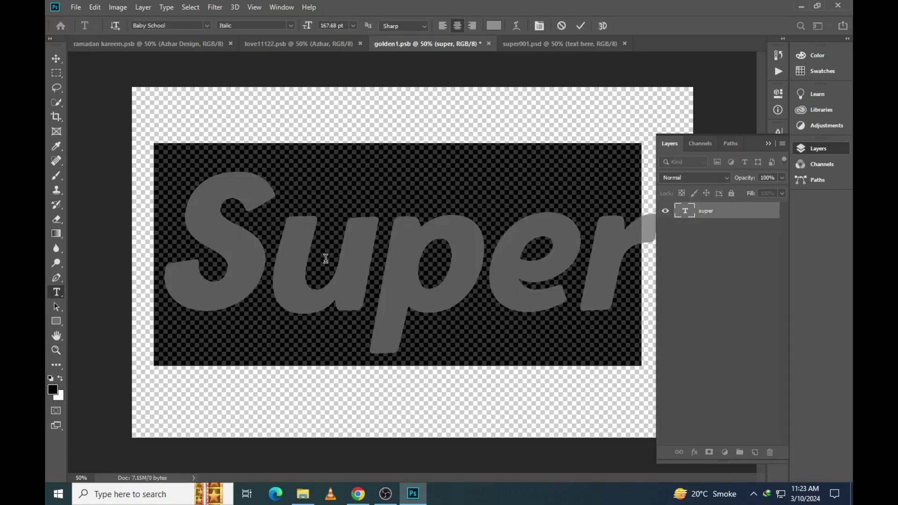
{"action": "type", "text": "AZHAR"}
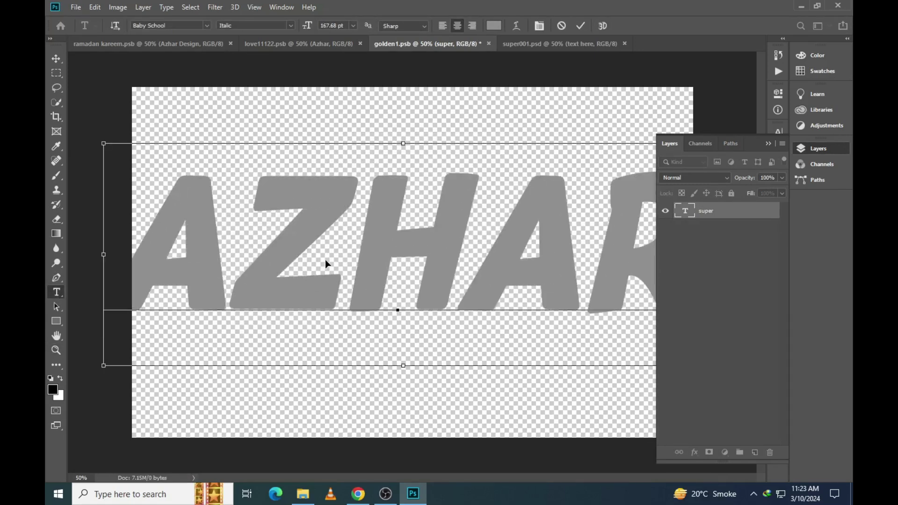
{"action": "key", "text": "ctrl+a"}
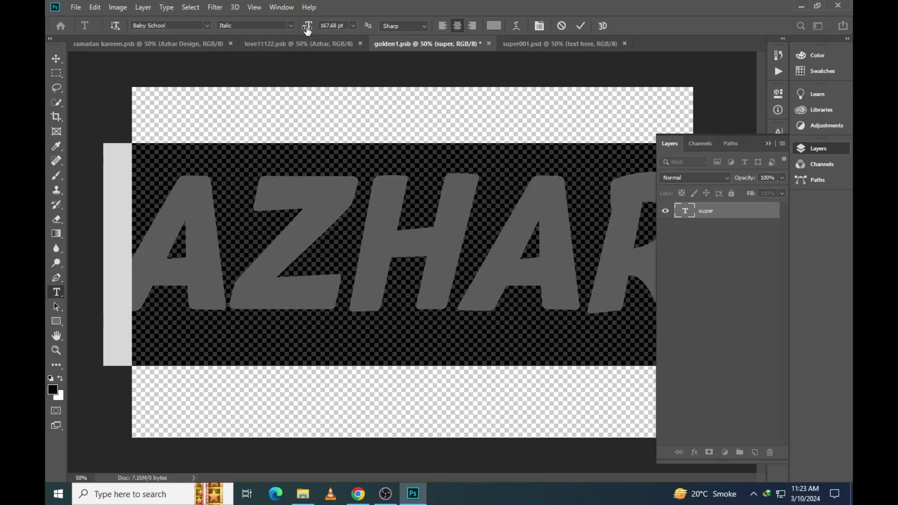
{"action": "mouse_move", "coordinate": [307, 29]}
{"action": "left_mouse_down"}
{"action": "mouse_move", "coordinate": [285, 34]}
{"action": "mouse_move", "coordinate": [294, 34]}
{"action": "left_mouse_up"}
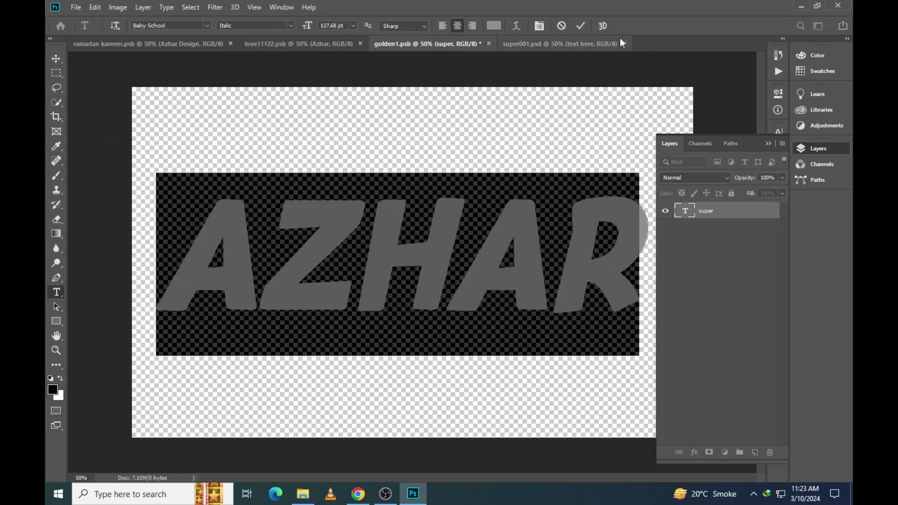
{"action": "left_click", "coordinate": [581, 26]}
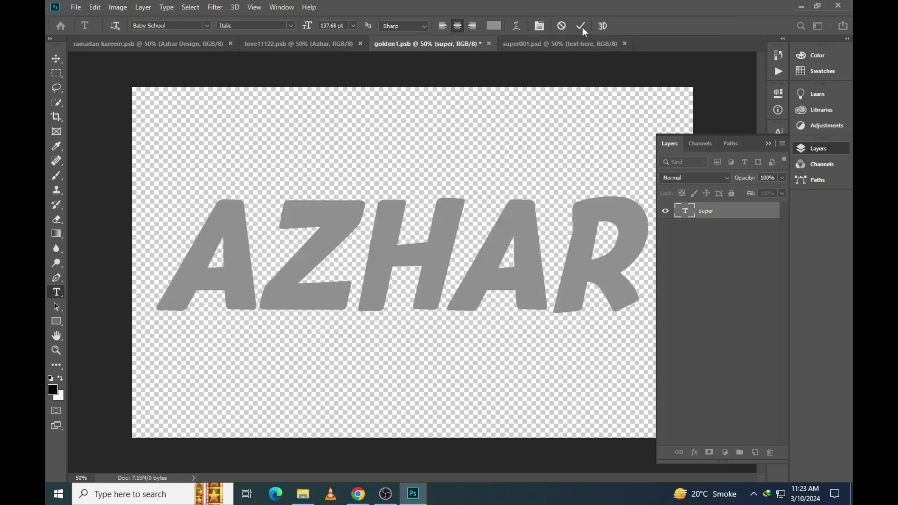
Save the smart object and view the super001 design fitted to screen
{"action": "left_click", "coordinate": [76, 7]}
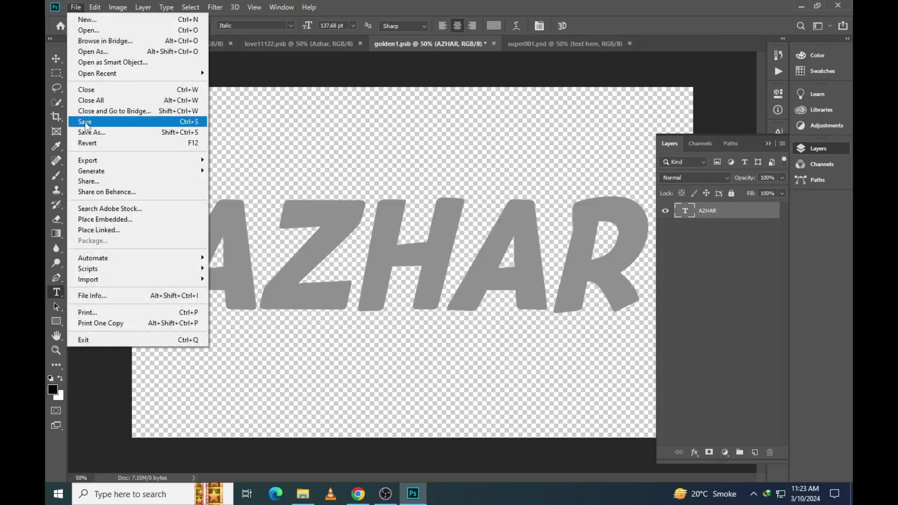
{"action": "left_click", "coordinate": [87, 121]}
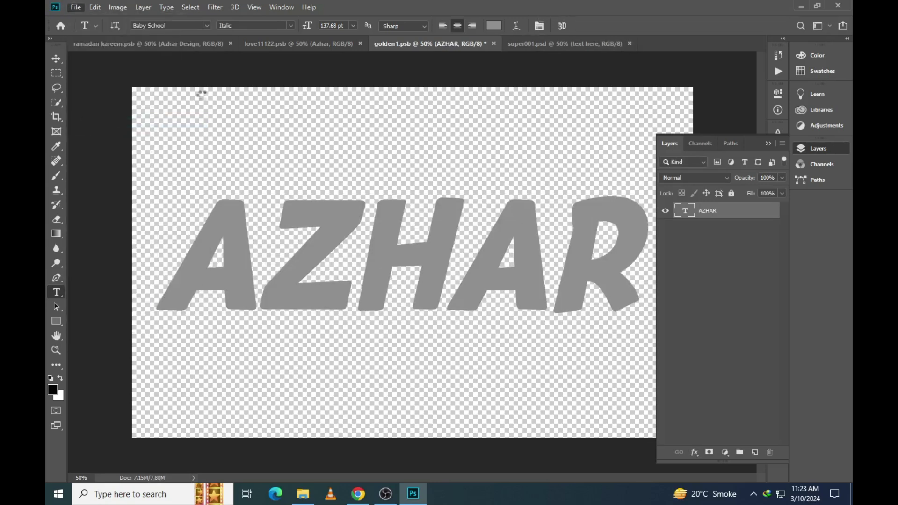
{"action": "left_click", "coordinate": [576, 43]}
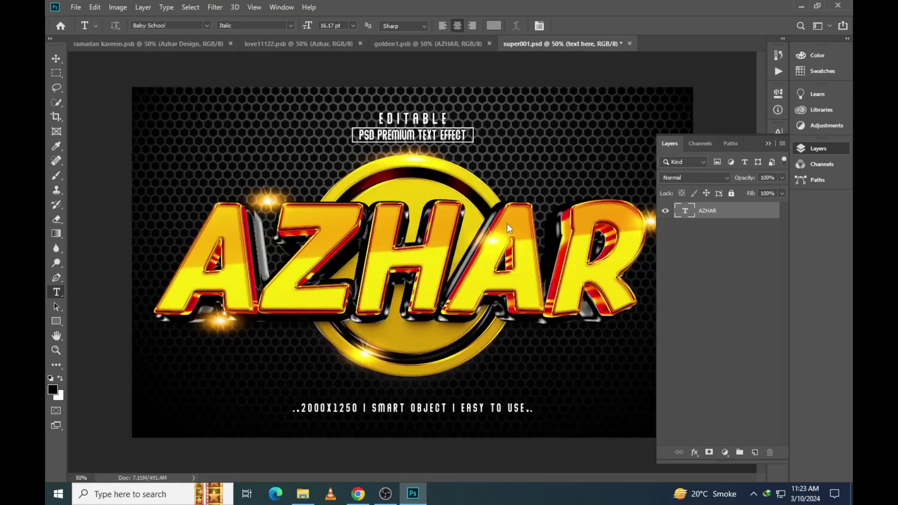
{"action": "left_click", "coordinate": [56, 350]}
{"action": "left_click", "coordinate": [224, 226]}
{"action": "right_click", "coordinate": [224, 226]}
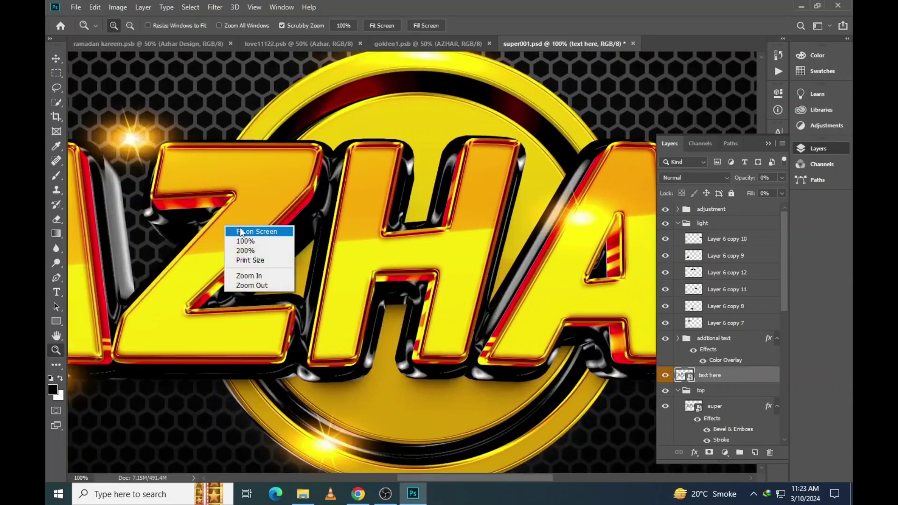
{"action": "left_click", "coordinate": [255, 232]}
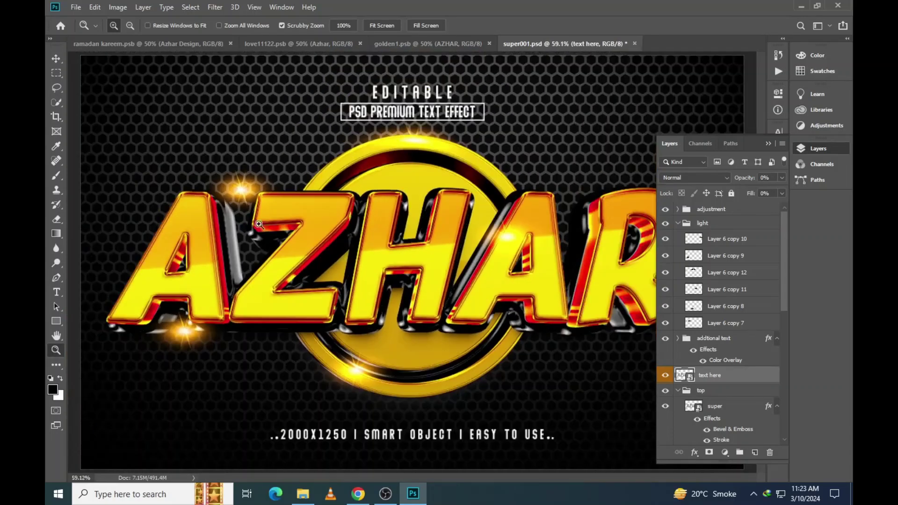
Close super001 without saving and the golden1 smart object, then open king2.psd
{"action": "left_click", "coordinate": [635, 44]}
{"action": "left_click", "coordinate": [493, 187]}
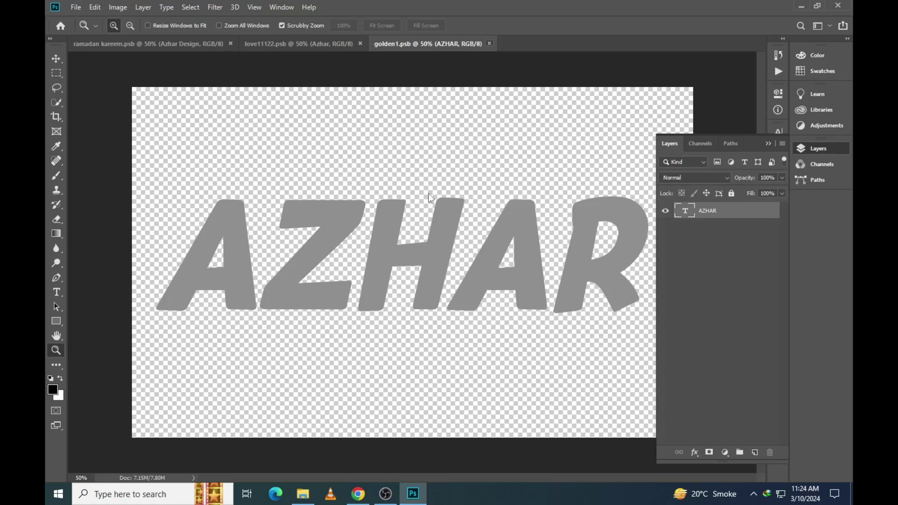
{"action": "key", "text": "ctrl+w"}
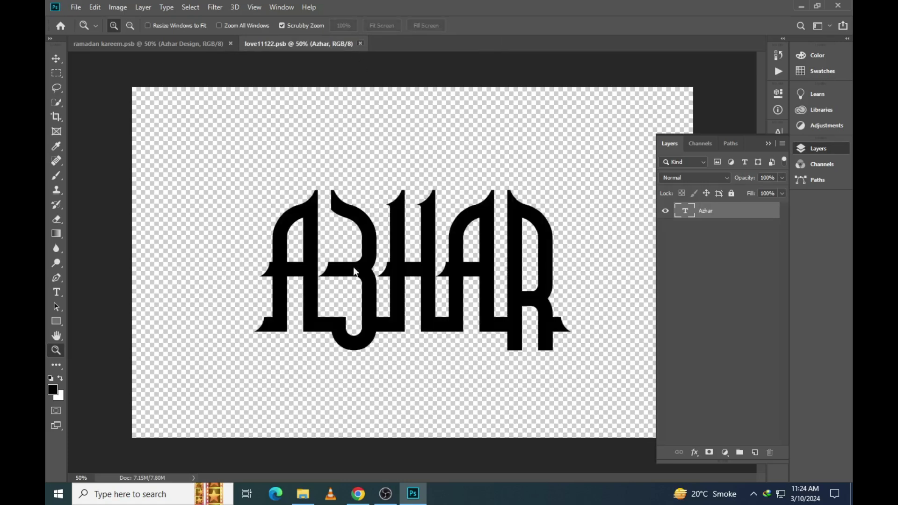
{"action": "left_click", "coordinate": [303, 494]}
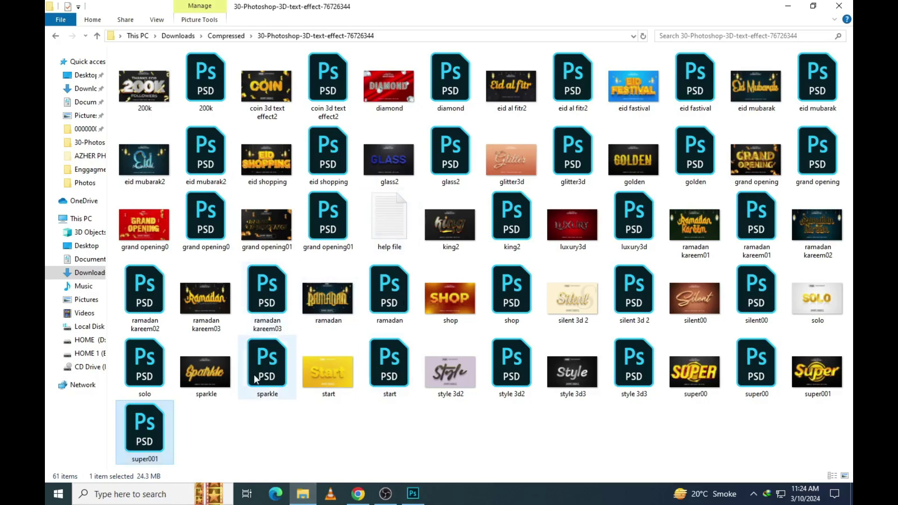
{"action": "double_click", "coordinate": [524, 215]}
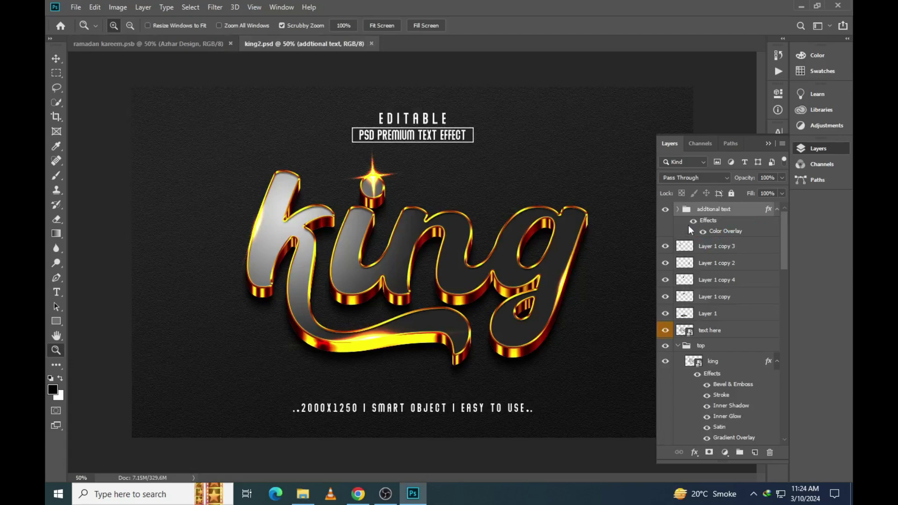
Open king2's text smart object for editing, accepting the missing-font substitution
{"action": "double_click", "coordinate": [689, 331]}
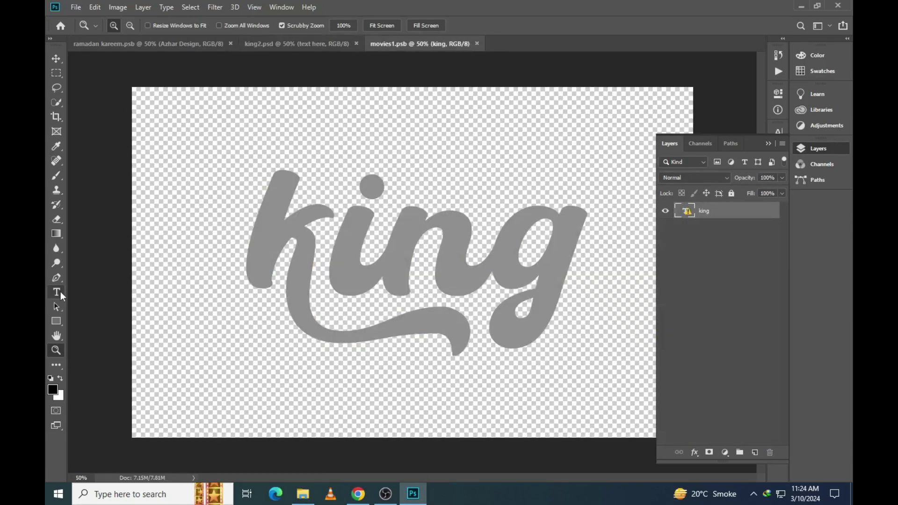
{"action": "left_click", "coordinate": [56, 292]}
{"action": "left_click", "coordinate": [342, 281]}
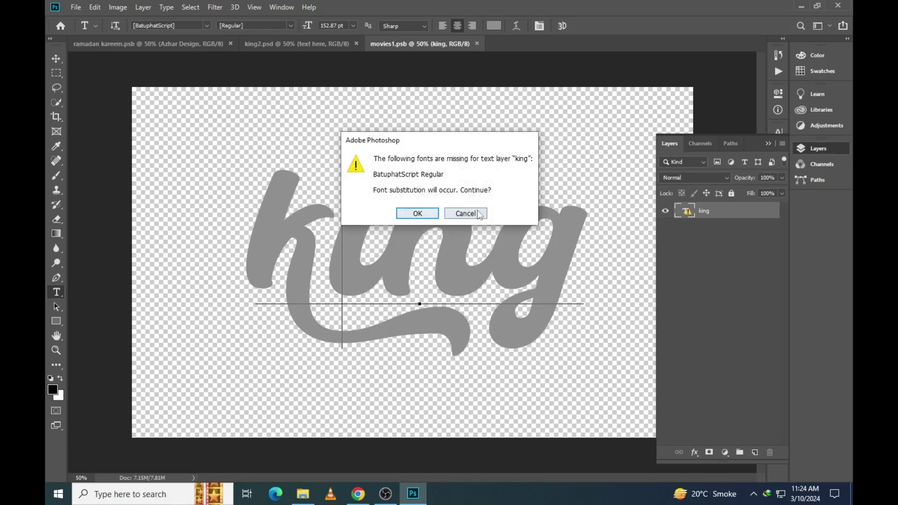
{"action": "left_click", "coordinate": [418, 213]}
Copy the missing BatuphatScript font name and focus Chrome's Google search box
{"action": "left_click", "coordinate": [188, 22]}
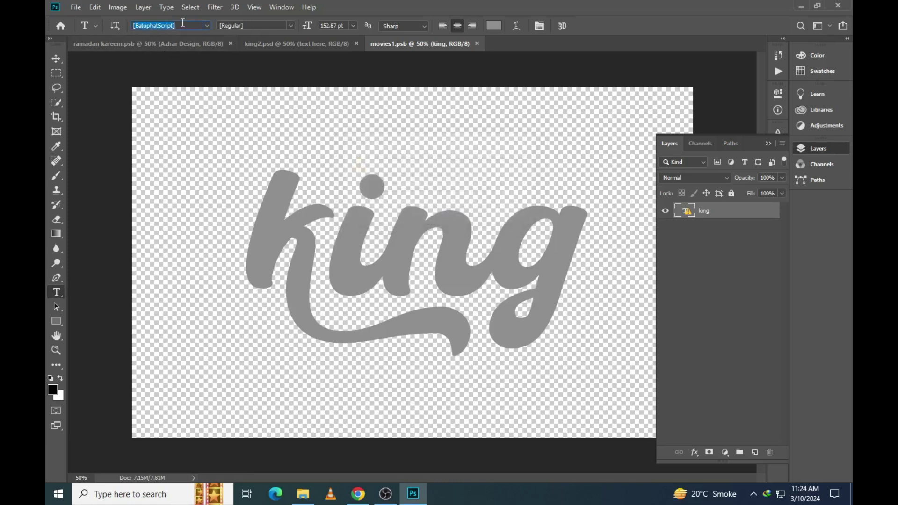
{"action": "right_click", "coordinate": [188, 22]}
{"action": "left_click", "coordinate": [211, 58]}
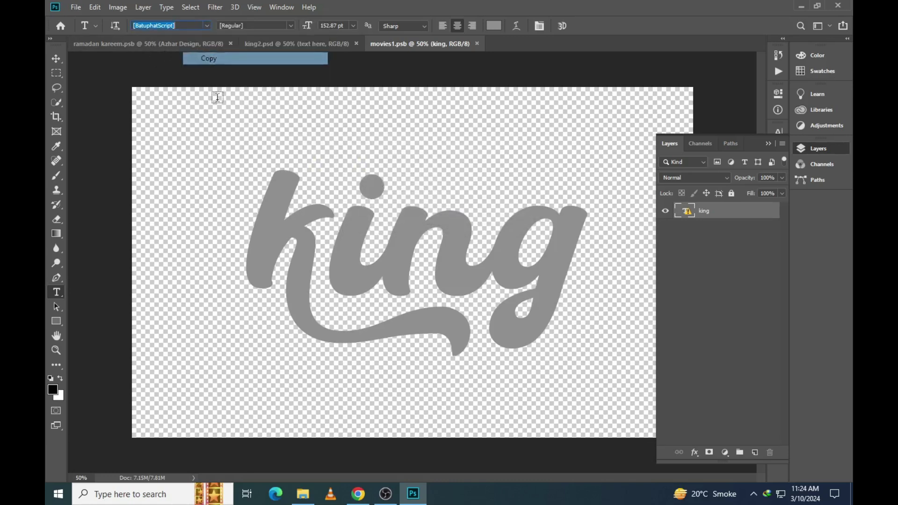
{"action": "left_click", "coordinate": [358, 494]}
{"action": "left_click", "coordinate": [360, 230]}
Search 'BatuphatScript font' and download Batuphat Script from DaFont
{"action": "key", "text": "ctrl+v"}
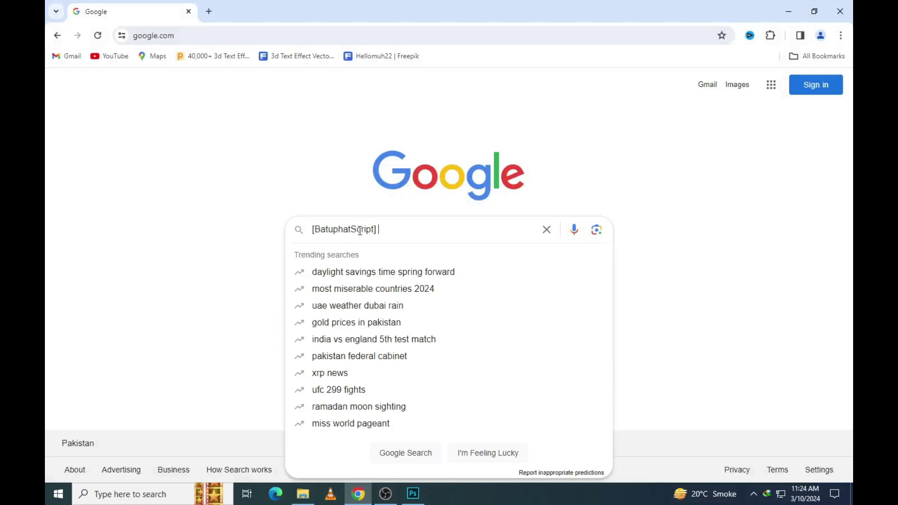
{"action": "type", "text": "font"}
{"action": "key", "text": "Return"}
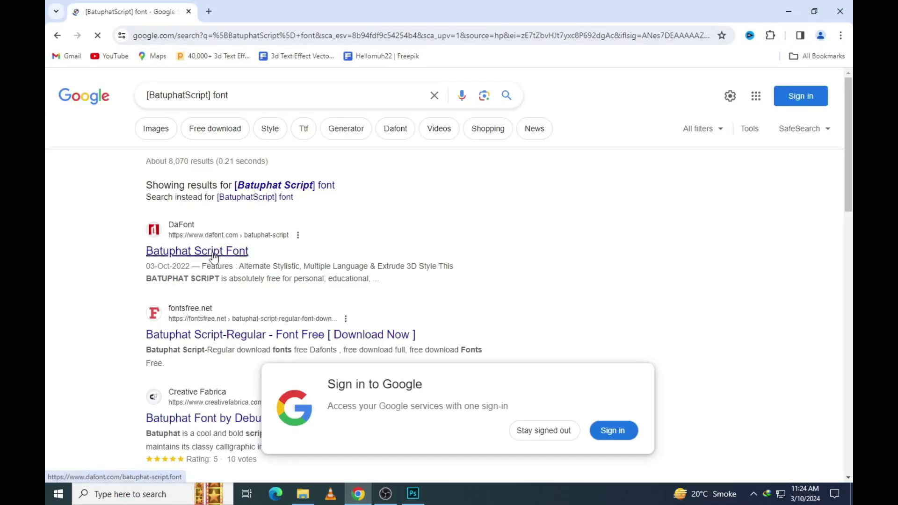
{"action": "left_click", "coordinate": [214, 257]}
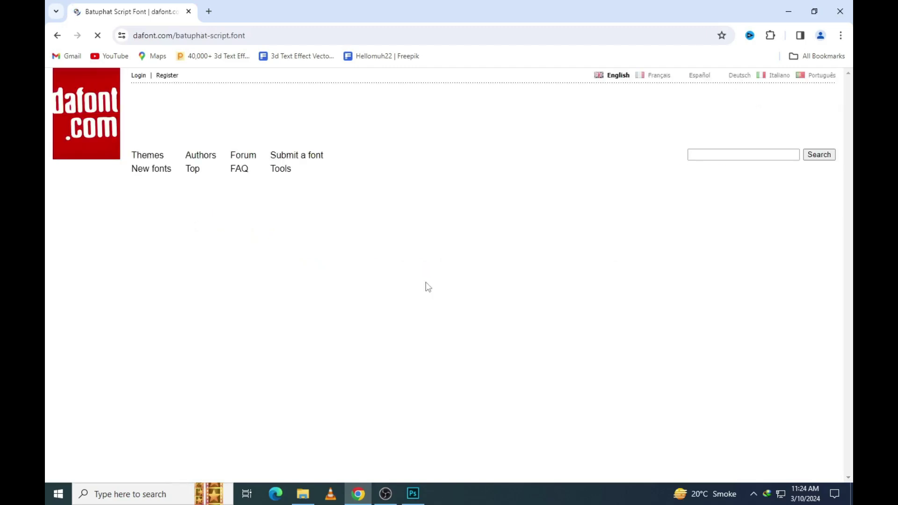
{"action": "scroll", "coordinate": [411, 307], "scroll_direction": "down", "scroll_amount": 5}
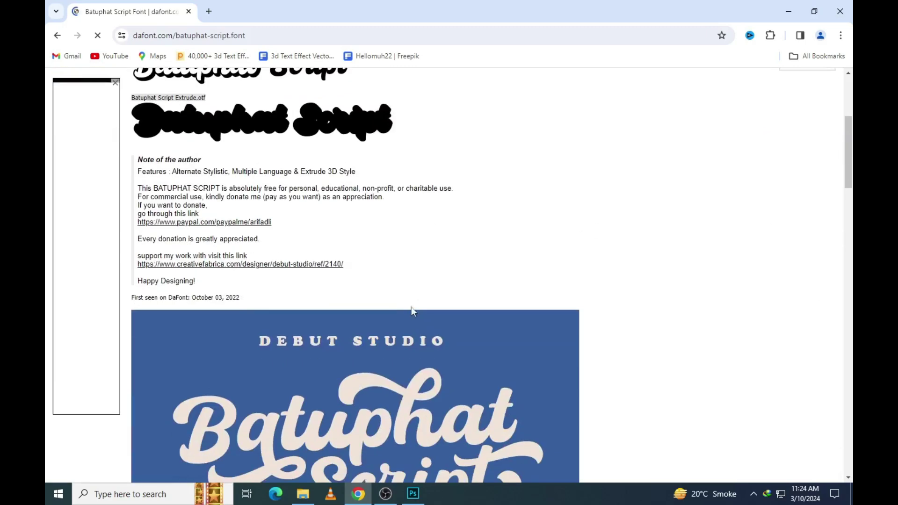
{"action": "scroll", "coordinate": [608, 323], "scroll_direction": "up", "scroll_amount": 5}
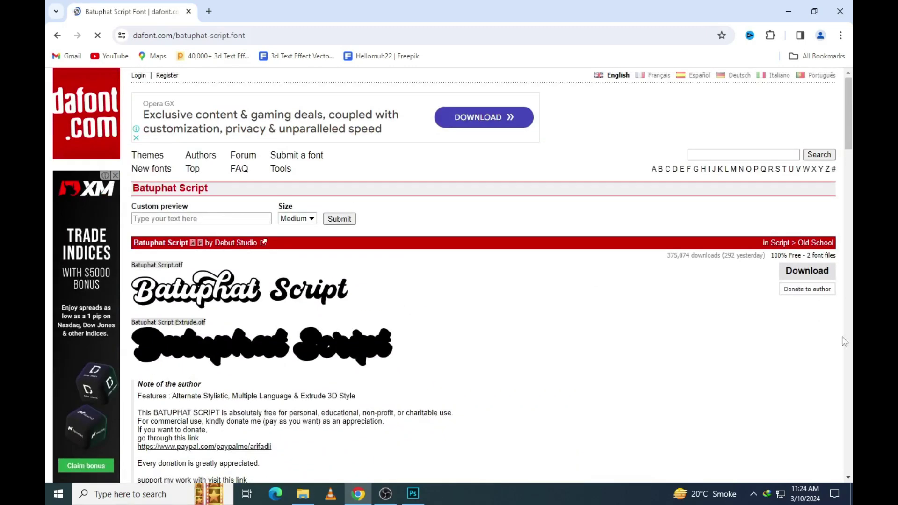
{"action": "left_click", "coordinate": [806, 274]}
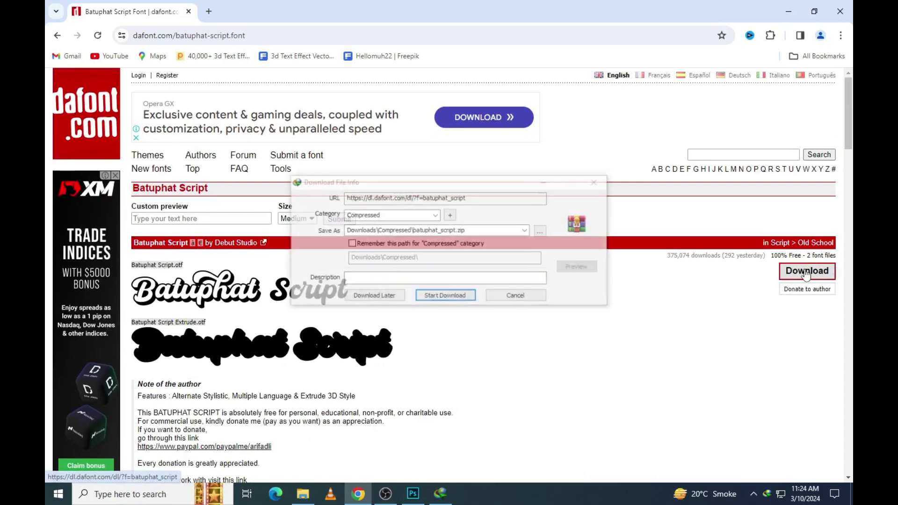
{"action": "left_click", "coordinate": [446, 297]}
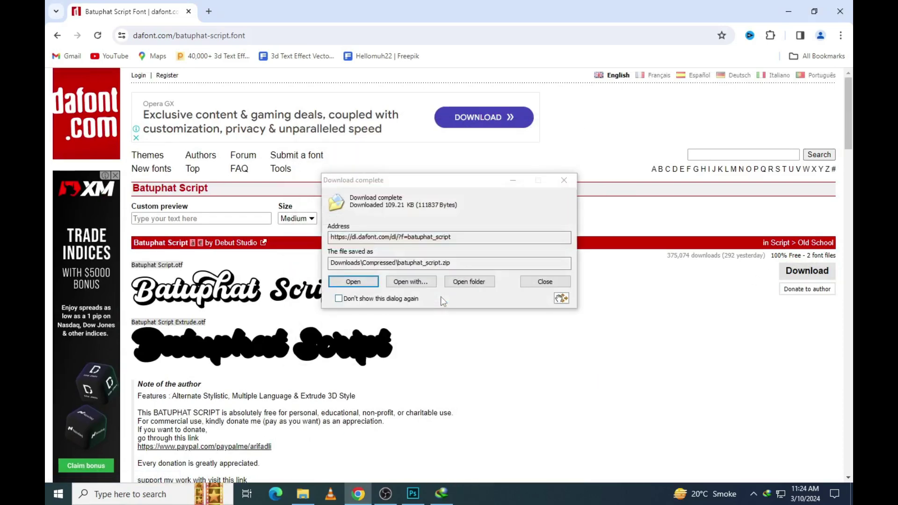
Open the downloaded zip and install the Batuphat Script font file
{"action": "left_click", "coordinate": [366, 284]}
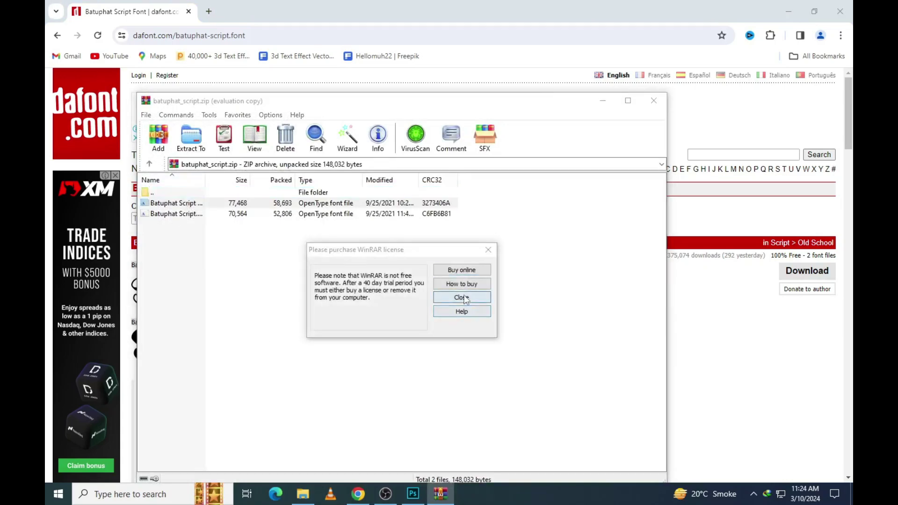
{"action": "left_click", "coordinate": [462, 298]}
{"action": "double_click", "coordinate": [173, 214]}
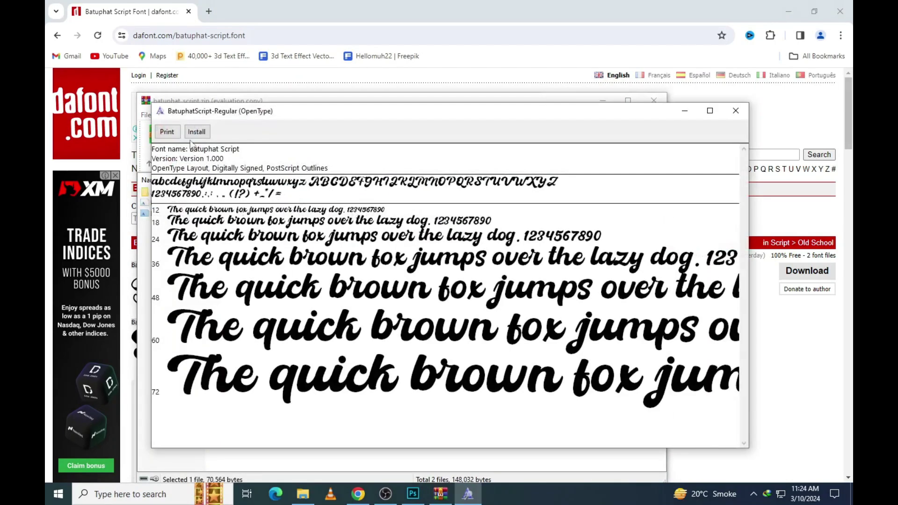
{"action": "left_click", "coordinate": [197, 132]}
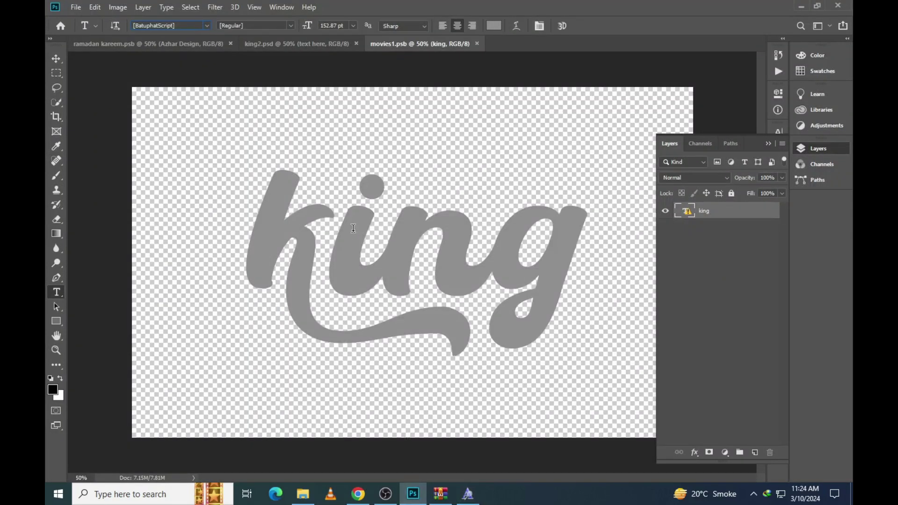
Retype the king text as a personal name at 116.87 pt and commit it
{"action": "left_click", "coordinate": [353, 228]}
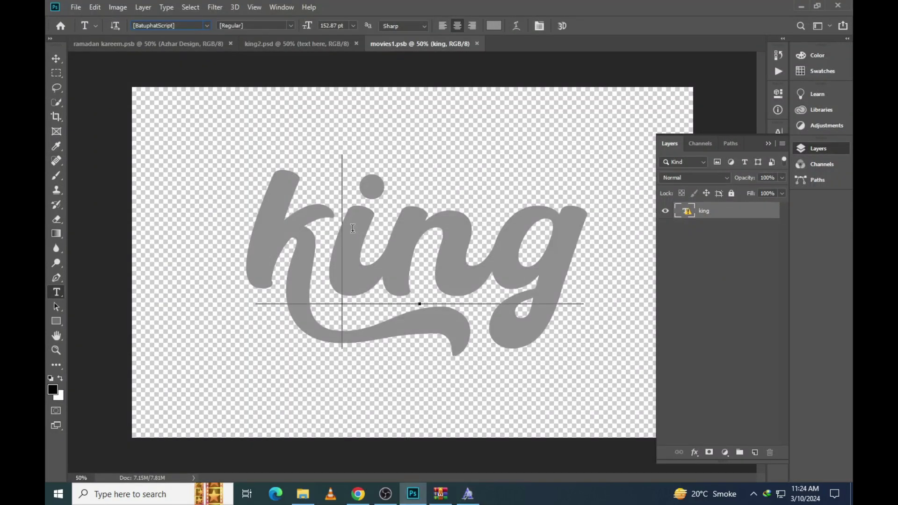
{"action": "left_click", "coordinate": [351, 229]}
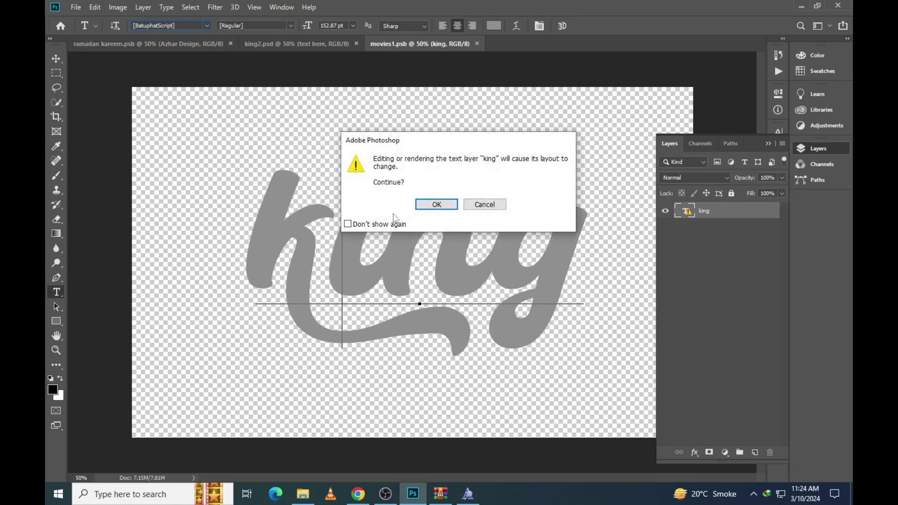
{"action": "left_click", "coordinate": [428, 203]}
{"action": "double_click", "coordinate": [398, 270]}
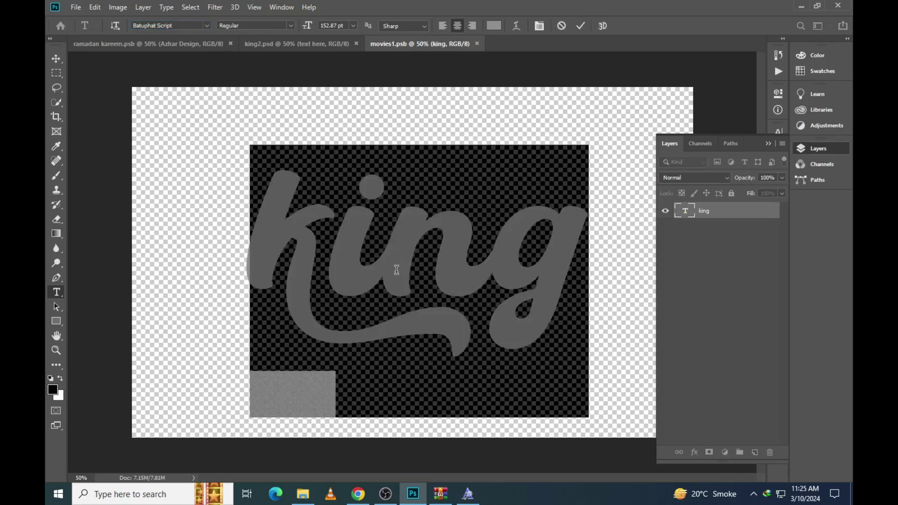
{"action": "type", "text": "Az"}
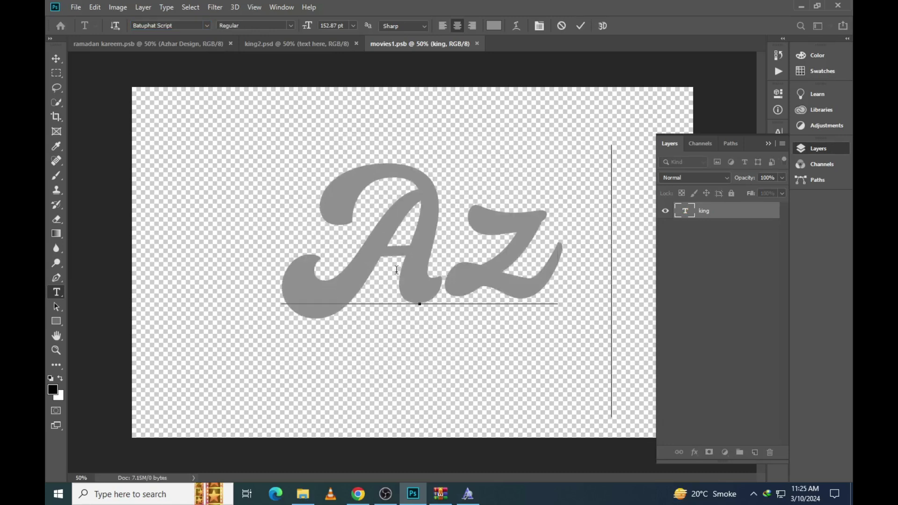
{"action": "type", "text": "har"}
{"action": "key", "text": "ctrl+a"}
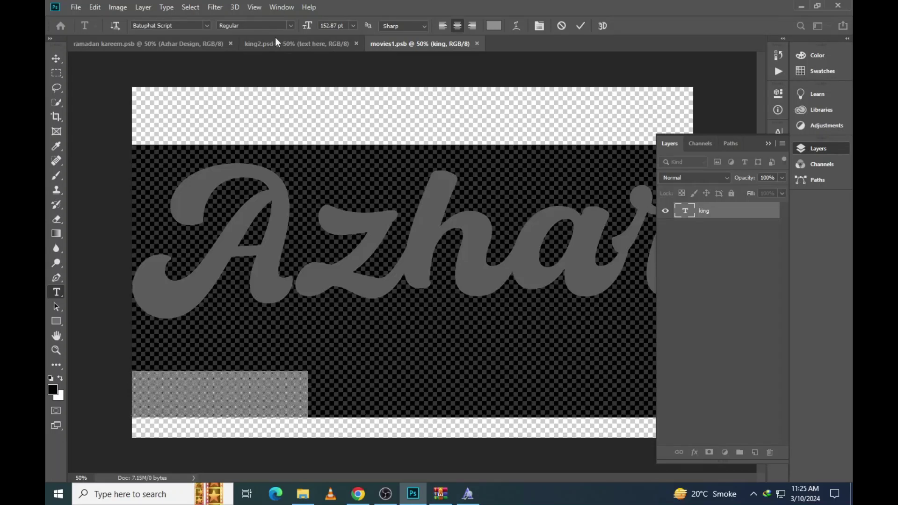
{"action": "left_click_drag", "start_coordinate": [299, 27], "coordinate": [288, 33]}
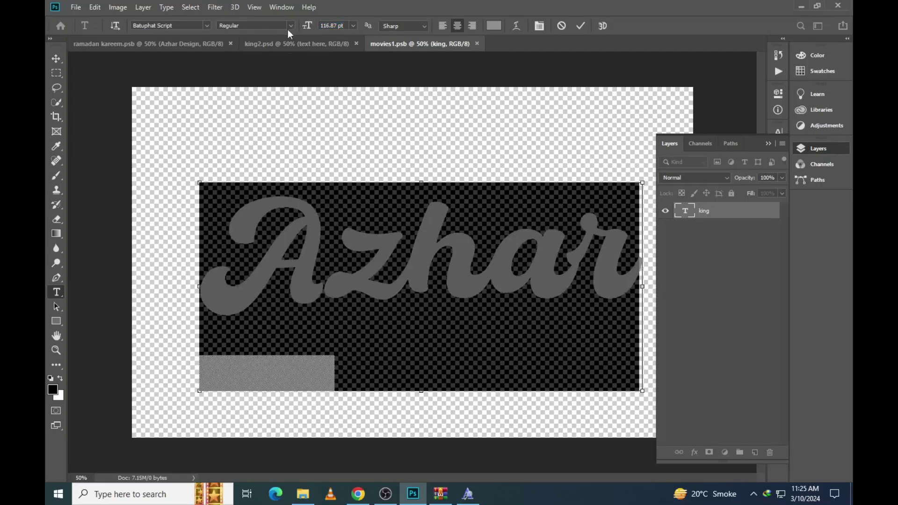
{"action": "key", "text": "ctrl+Return"}
Check the king2 artwork fitted to screen and reveal the additional text group
{"action": "left_click", "coordinate": [303, 44]}
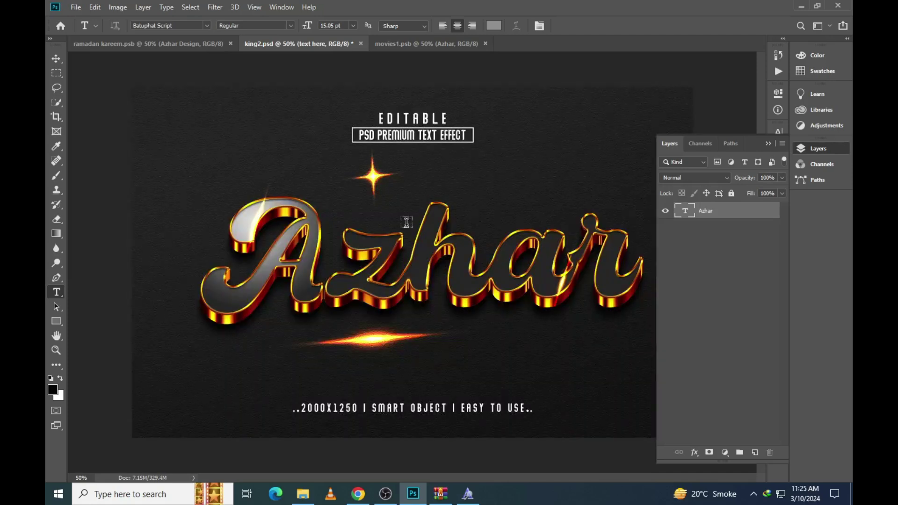
{"action": "left_click", "coordinate": [56, 349]}
{"action": "left_click", "coordinate": [388, 271]}
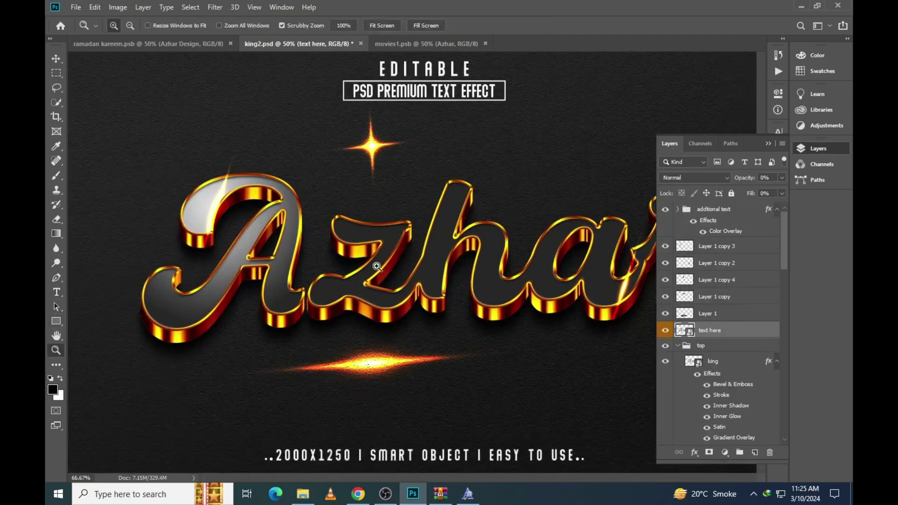
{"action": "right_click", "coordinate": [243, 236]}
{"action": "left_click", "coordinate": [264, 242]}
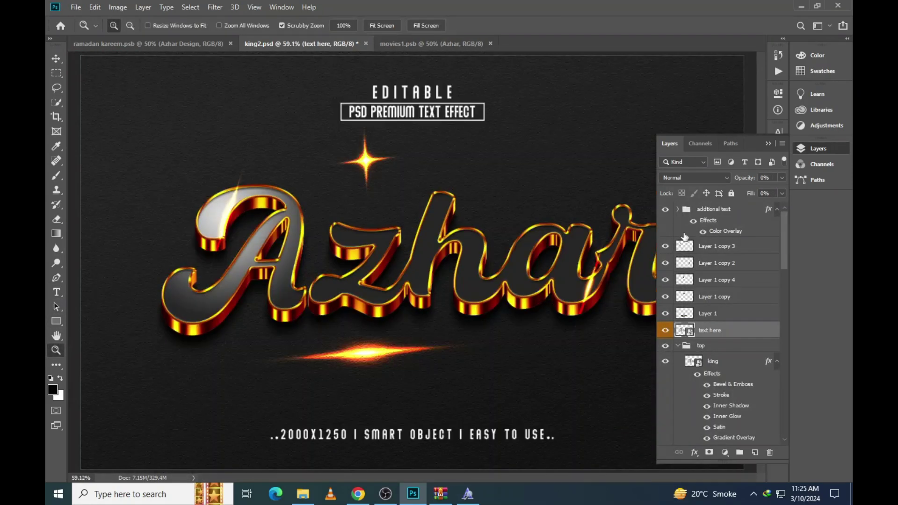
{"action": "left_click", "coordinate": [666, 210]}
Close king2.psd without saving and return to File Explorer
{"action": "left_click", "coordinate": [363, 41]}
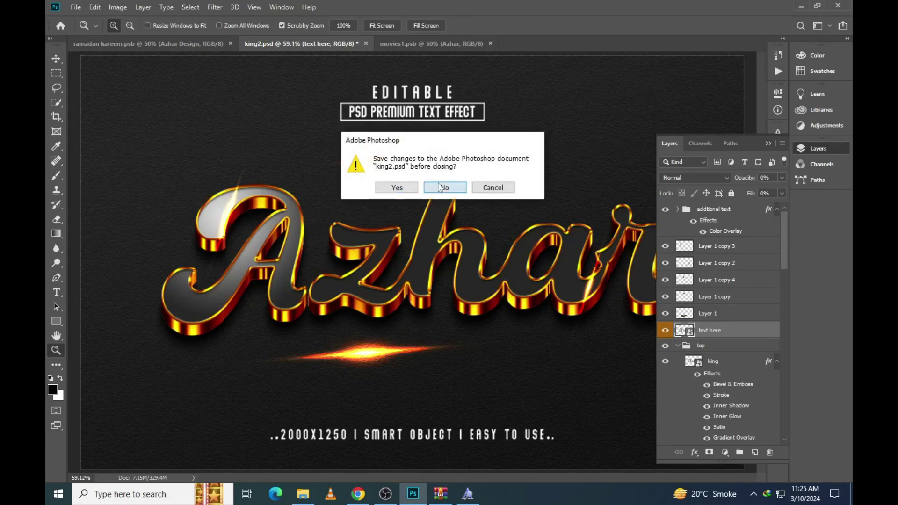
{"action": "left_click", "coordinate": [443, 186]}
{"action": "left_click", "coordinate": [305, 497]}
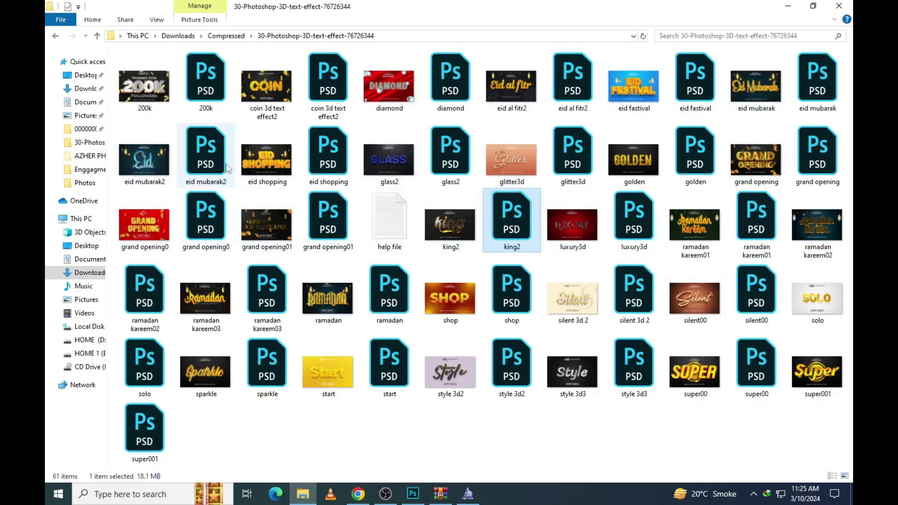
Open sparkle.psd from the text-effect folder in Photoshop
{"action": "left_click", "coordinate": [204, 153]}
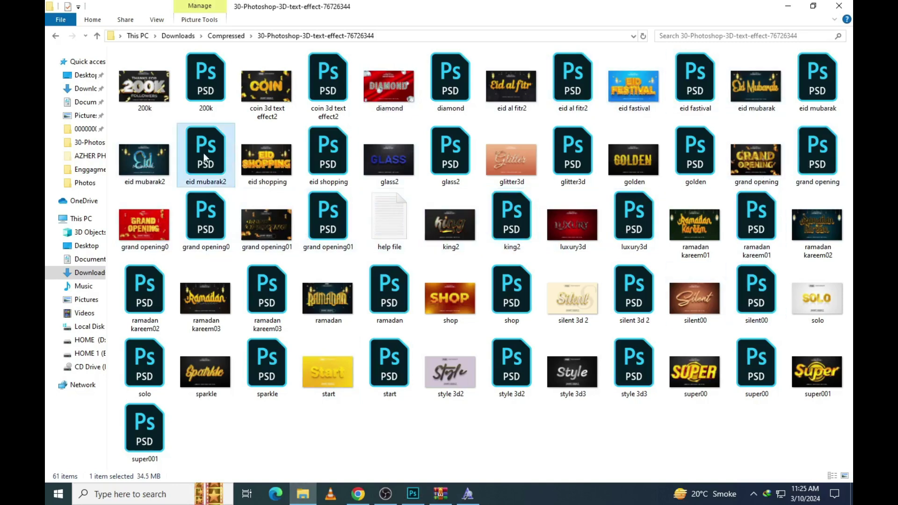
{"action": "double_click", "coordinate": [271, 370]}
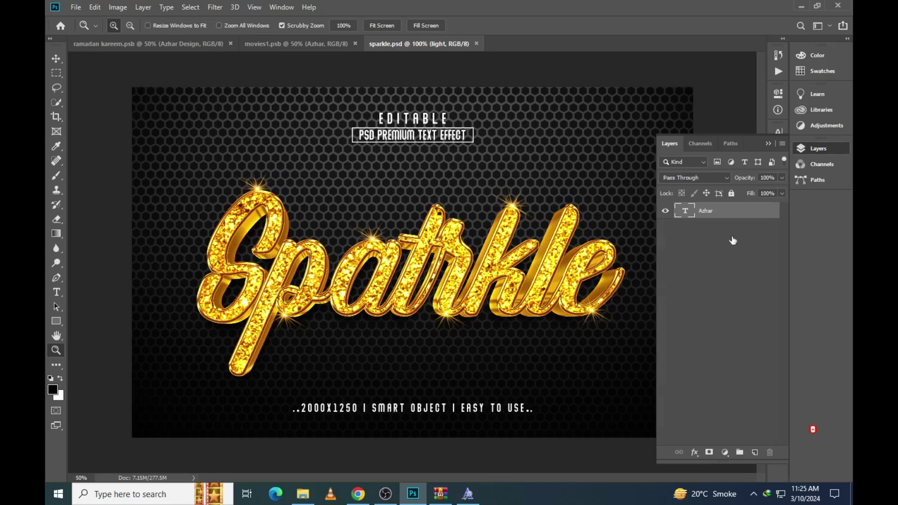
Open the sparkle text smart object and replace Spatrkle with a personal name in capitals
{"action": "double_click", "coordinate": [689, 264]}
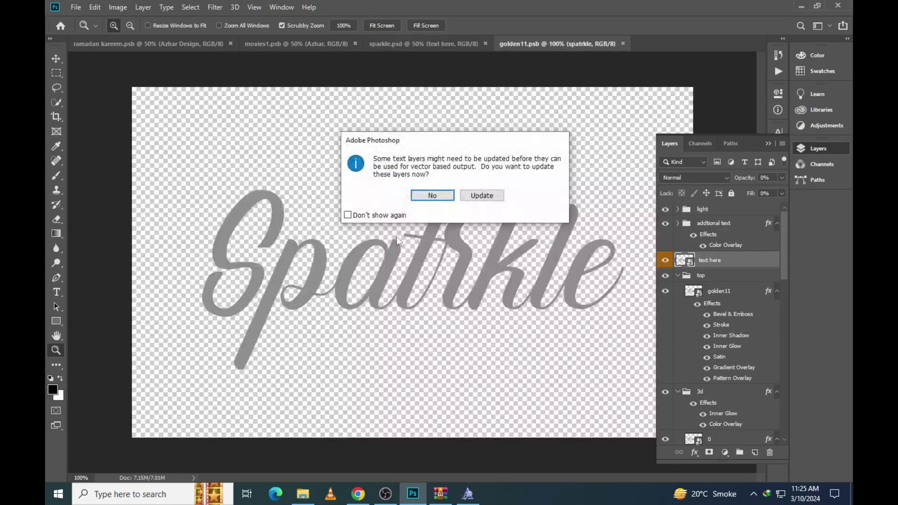
{"action": "left_click", "coordinate": [473, 198]}
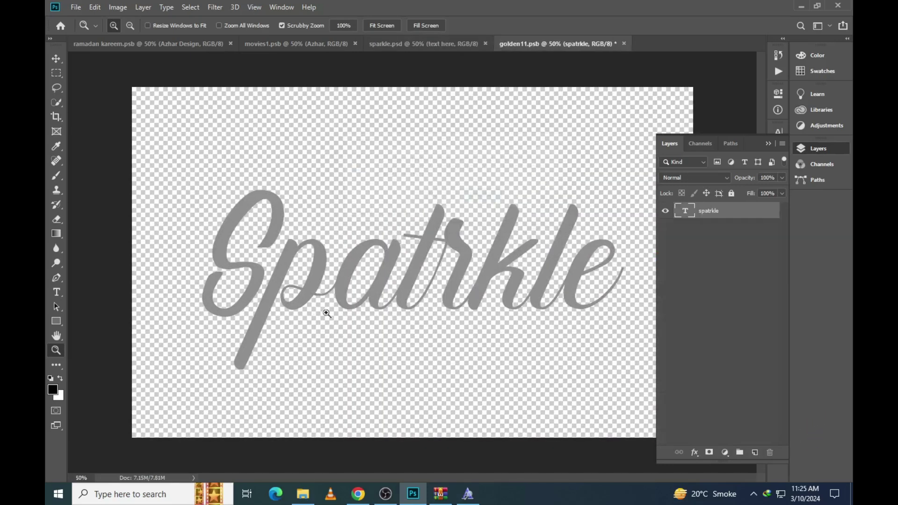
{"action": "left_click", "coordinate": [56, 291]}
{"action": "left_click", "coordinate": [354, 275]}
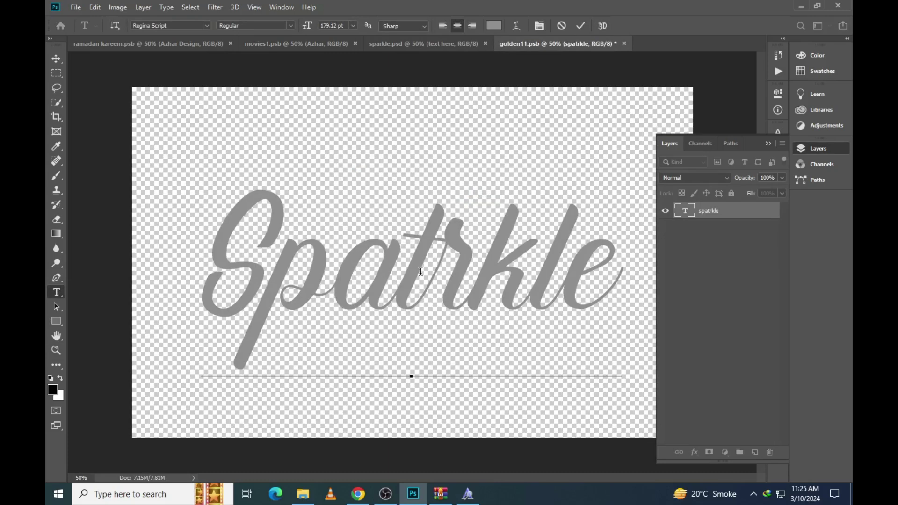
{"action": "key", "text": "ctrl+a"}
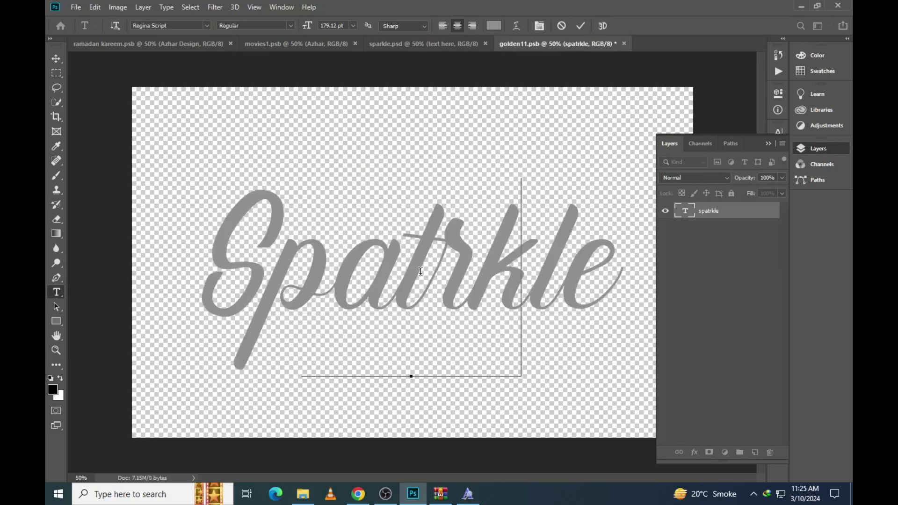
{"action": "type", "text": "AYESHA"}
Switch the name out of all caps and commit the text edit
{"action": "key", "text": "ctrl+a"}
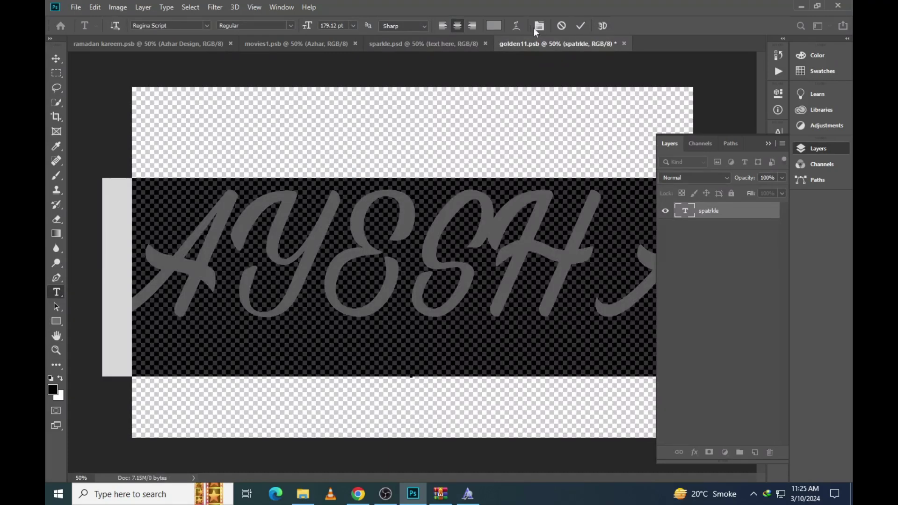
{"action": "left_click", "coordinate": [540, 25]}
{"action": "left_click", "coordinate": [686, 211]}
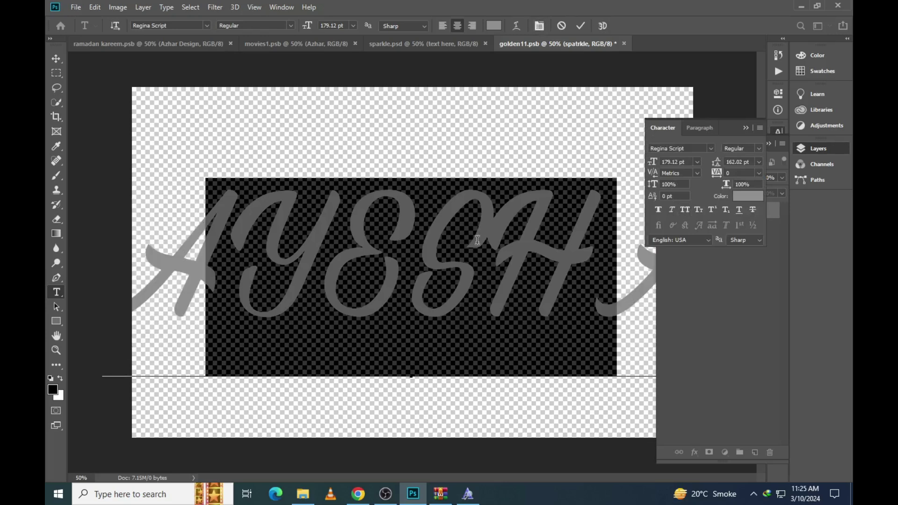
{"action": "key", "text": "ctrl+shift+k"}
{"action": "left_click", "coordinate": [405, 255]}
{"action": "key", "text": "ctrl+Return"}
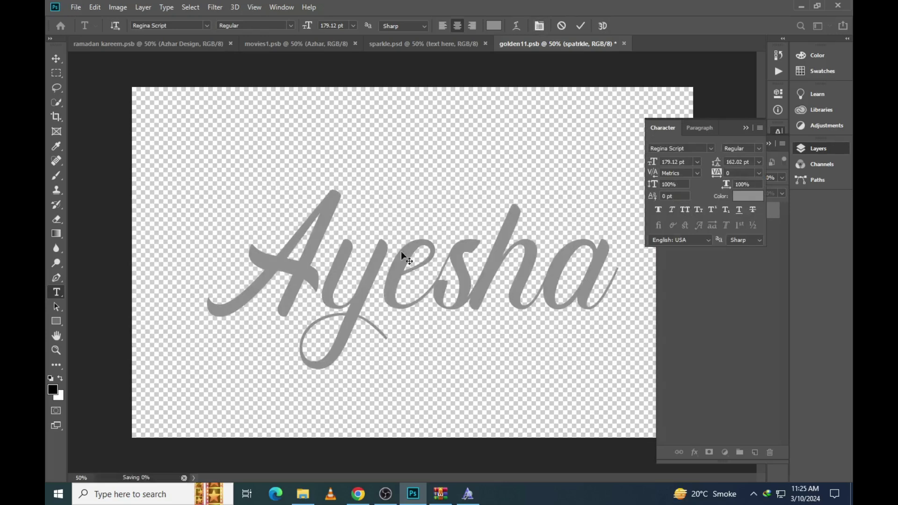
Review the sparkle artwork zoomed in and dock the layers panel to the side
{"action": "left_click", "coordinate": [426, 42]}
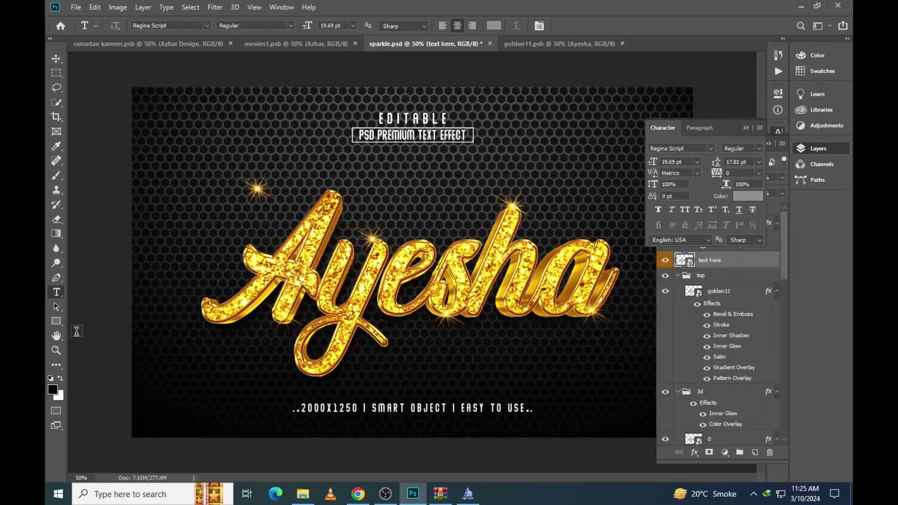
{"action": "left_click", "coordinate": [56, 350]}
{"action": "left_click", "coordinate": [350, 259]}
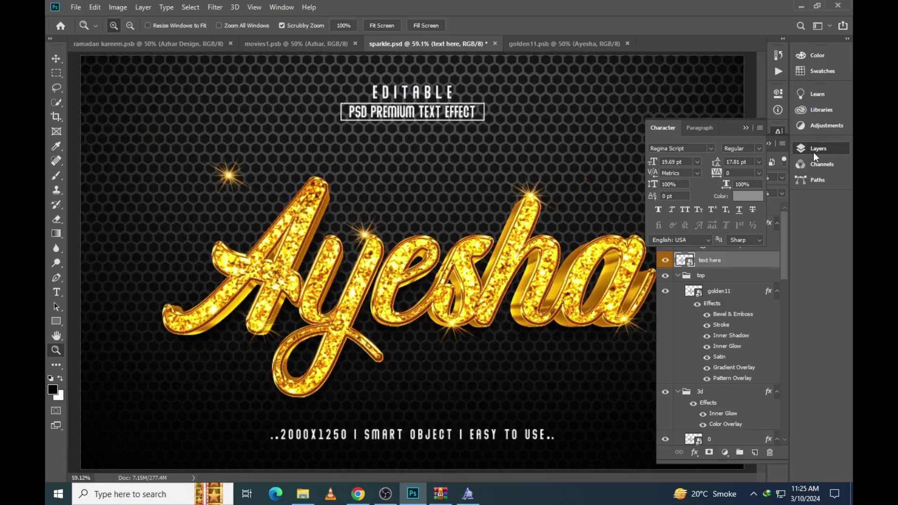
{"action": "left_click", "coordinate": [814, 152]}
{"action": "mouse_move", "coordinate": [813, 145]}
{"action": "left_mouse_down"}
{"action": "mouse_move", "coordinate": [792, 134]}
{"action": "mouse_move", "coordinate": [811, 190]}
{"action": "left_mouse_up"}
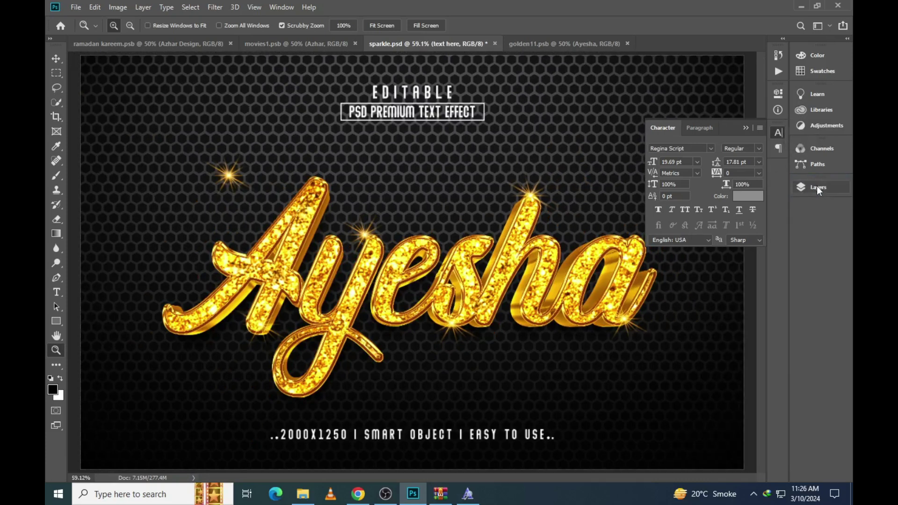
{"action": "left_click", "coordinate": [817, 187]}
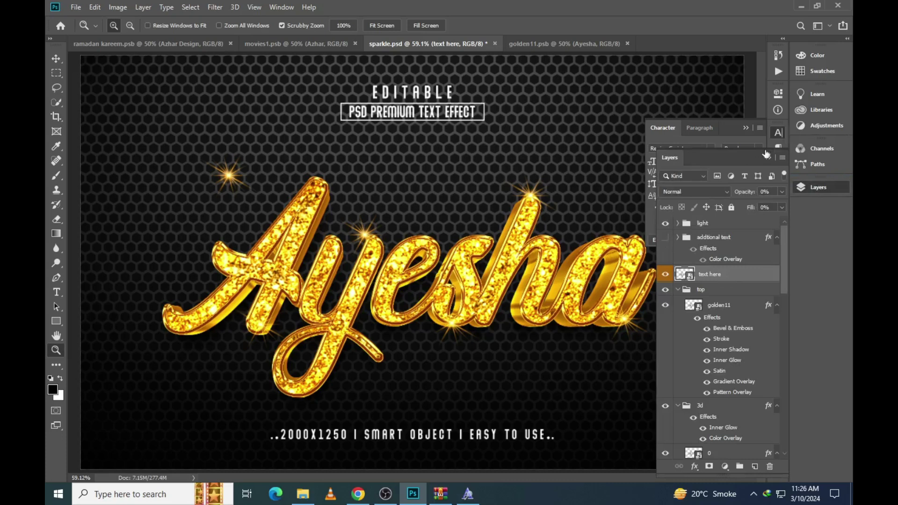
{"action": "left_click", "coordinate": [821, 185]}
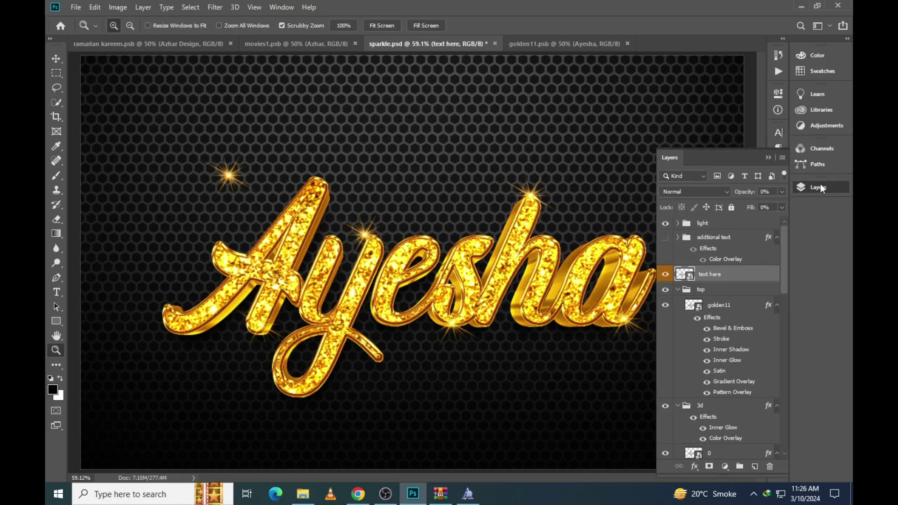
{"action": "left_click", "coordinate": [710, 194]}
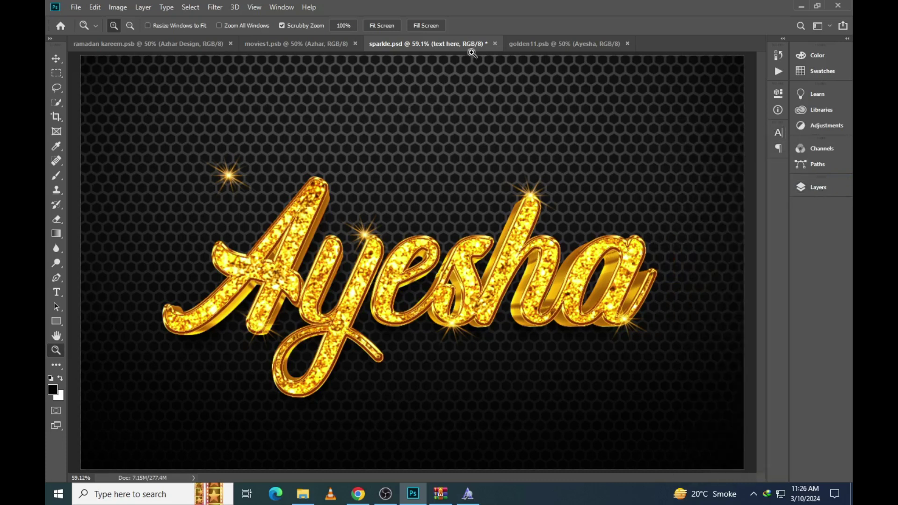
Close sparkle.psd without saving, then select every file in the template folder
{"action": "left_click", "coordinate": [495, 43]}
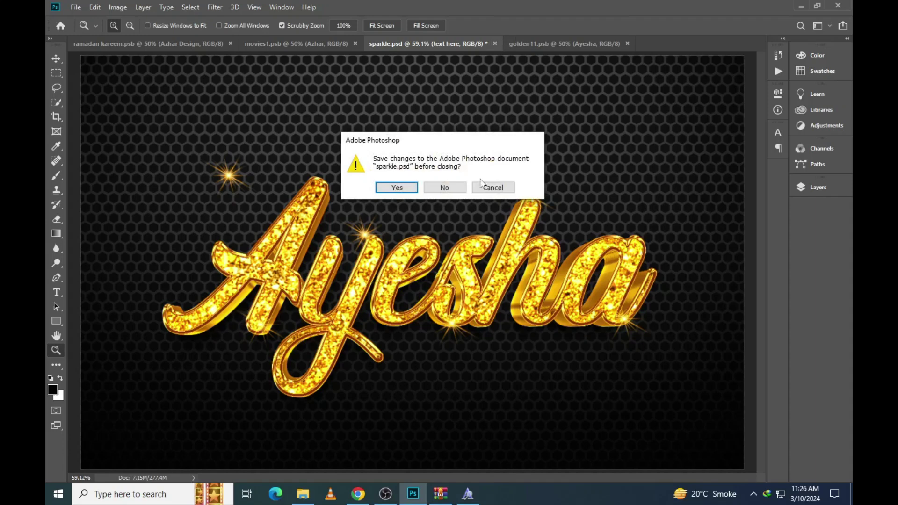
{"action": "left_click", "coordinate": [439, 186]}
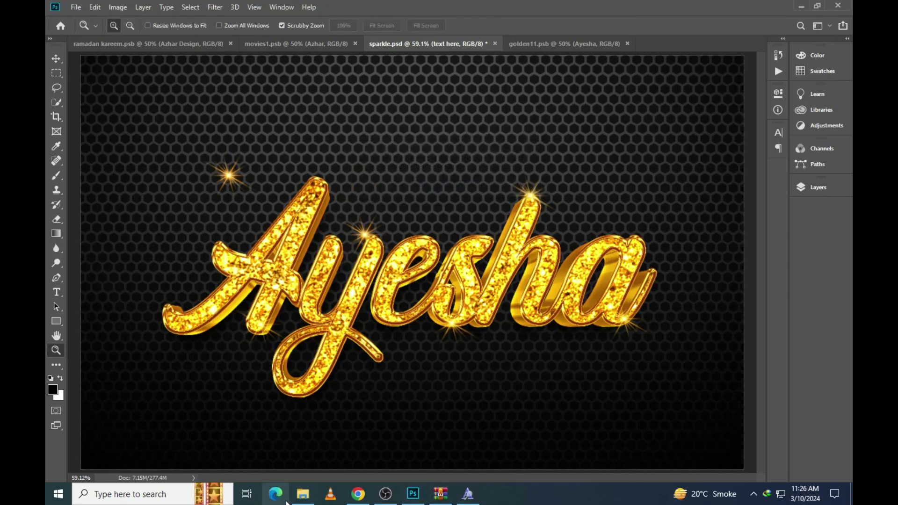
{"action": "left_click", "coordinate": [304, 497]}
{"action": "key", "text": "ctrl+a"}
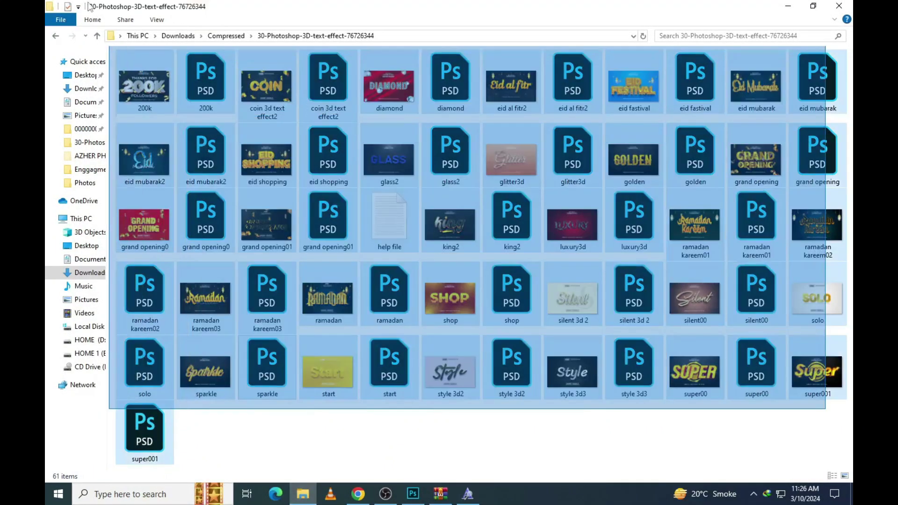